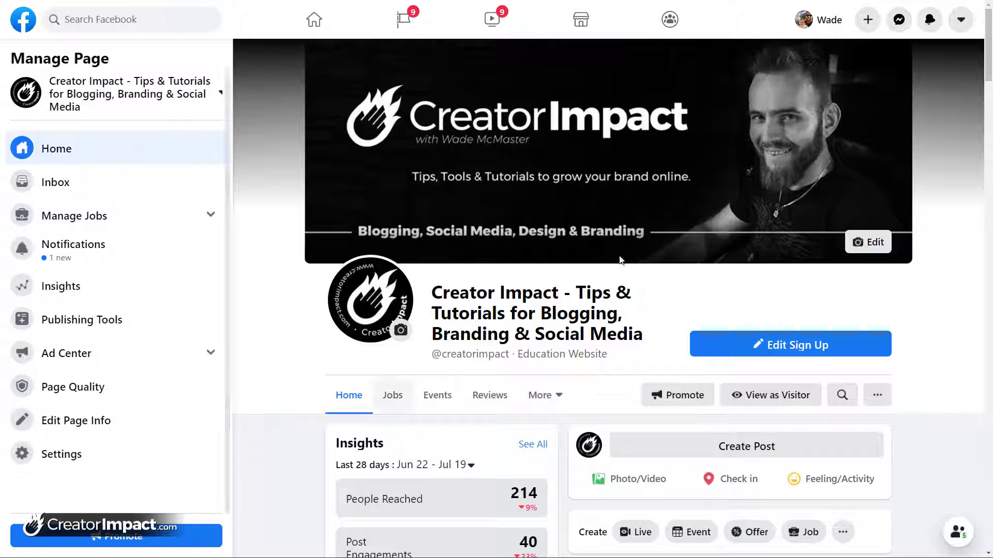
Open the Page's Messaging settings from the Manage Page sidebar
{"action": "left_click", "coordinate": [961, 20]}
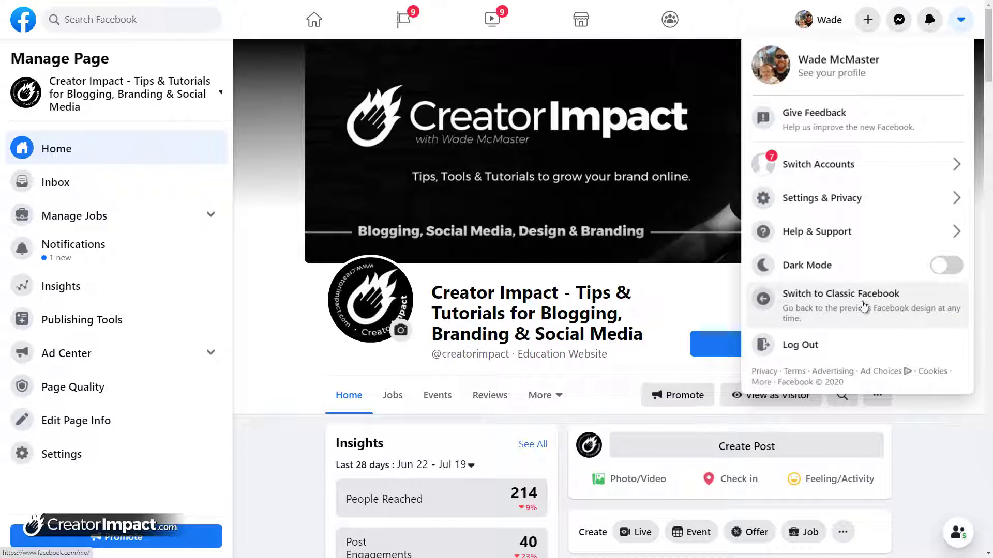
{"action": "left_click", "coordinate": [952, 437]}
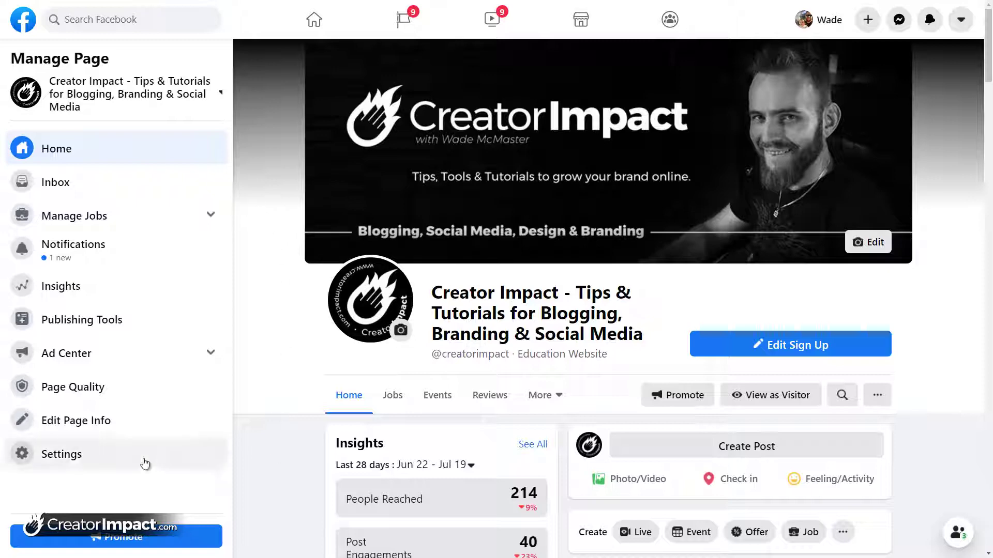
{"action": "left_click", "coordinate": [56, 455]}
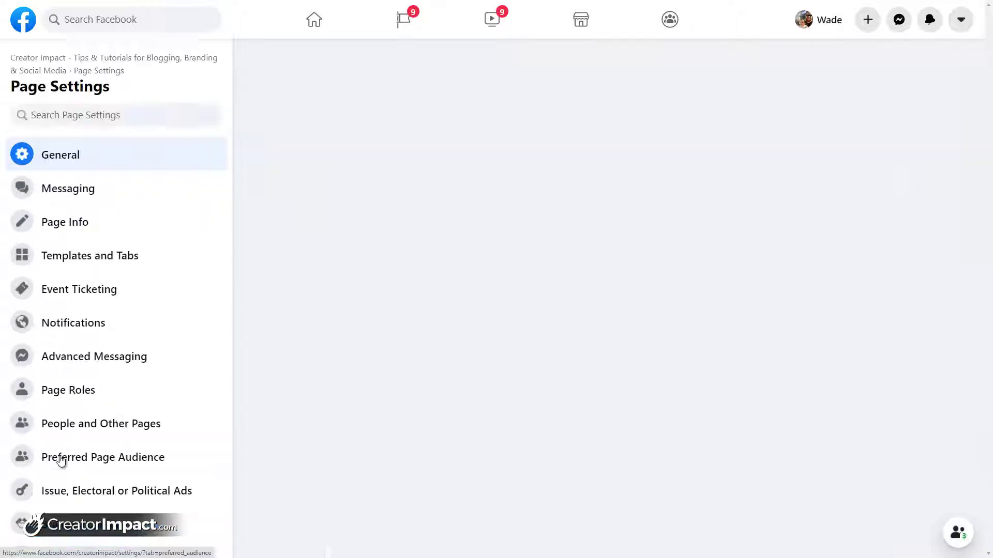
{"action": "left_click", "coordinate": [81, 191]}
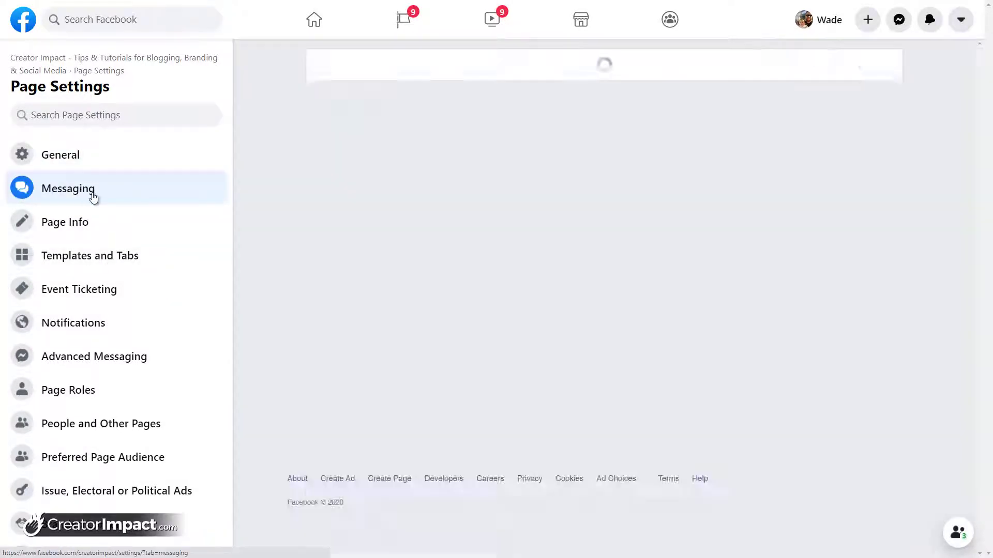
{"action": "scroll", "coordinate": [273, 225], "scroll_direction": "down", "scroll_amount": 2}
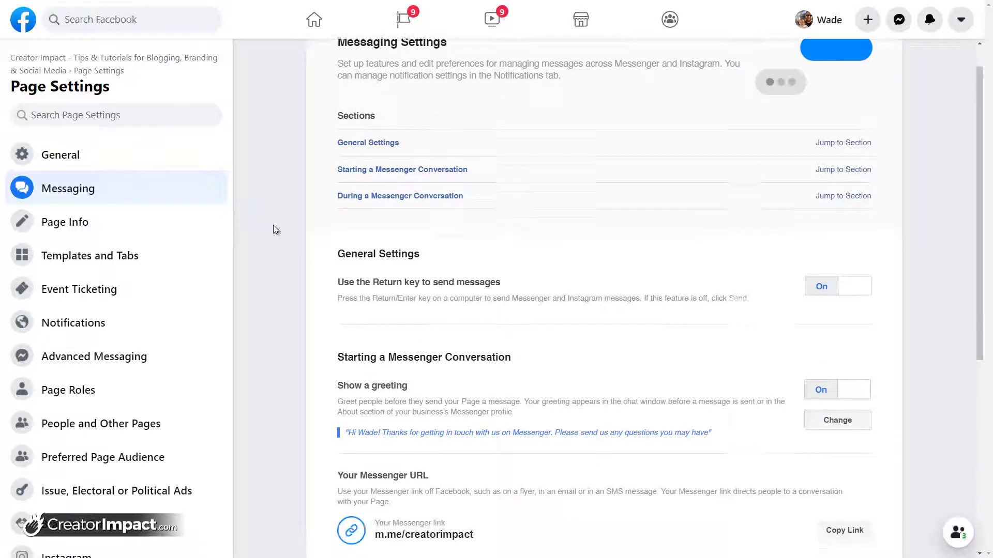
{"action": "scroll", "coordinate": [283, 232], "scroll_direction": "down", "scroll_amount": 2}
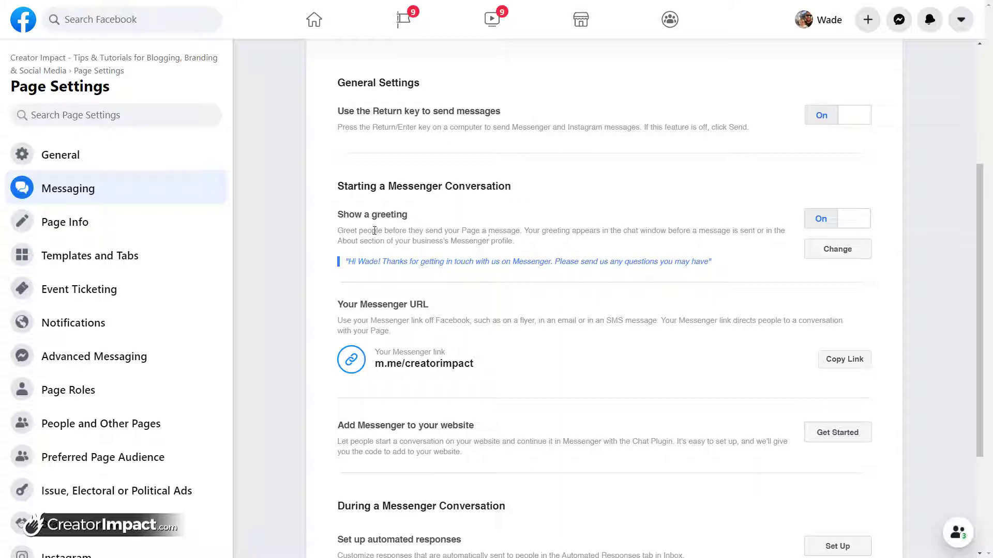
Find 'Set up automated responses' in Messaging settings and start setting them up
{"action": "left_click_drag", "start_coordinate": [372, 231], "coordinate": [528, 232]}
{"action": "left_click_drag", "start_coordinate": [613, 235], "coordinate": [649, 235]}
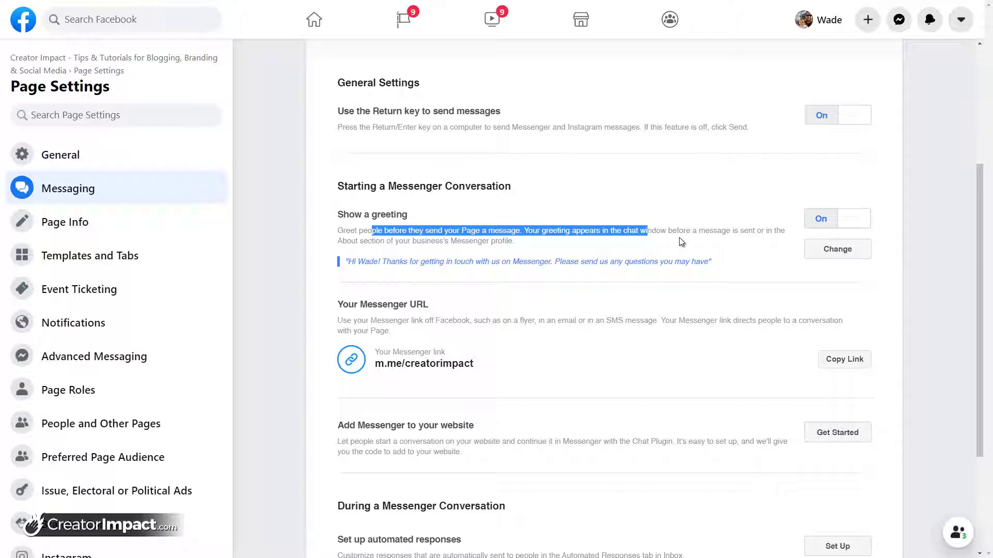
{"action": "scroll", "coordinate": [632, 256], "scroll_direction": "down", "scroll_amount": 1}
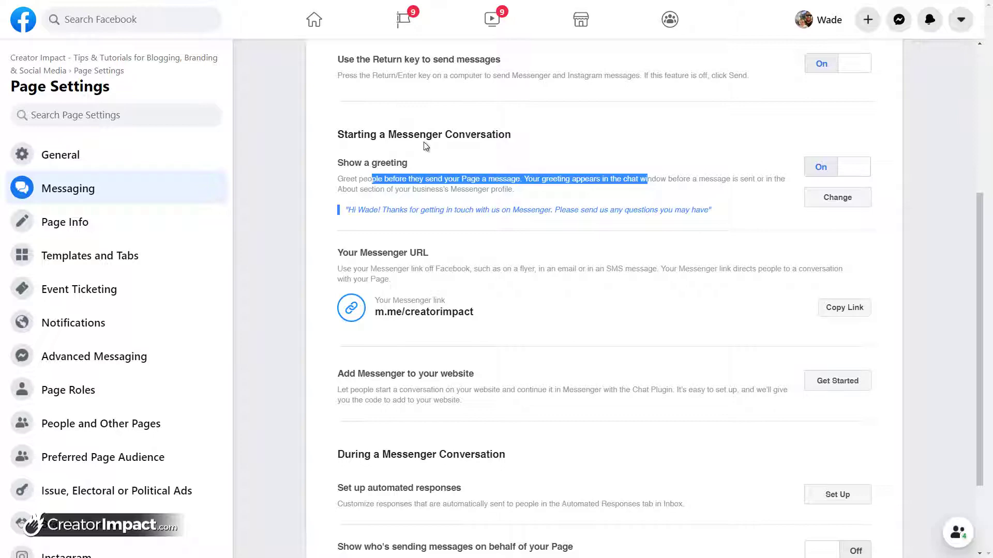
{"action": "scroll", "coordinate": [424, 169], "scroll_direction": "down", "scroll_amount": 2}
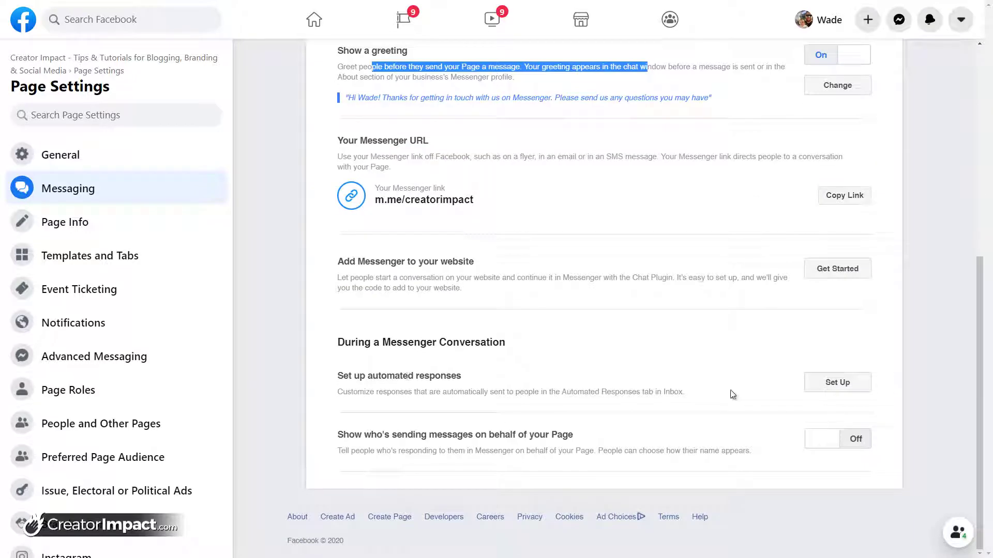
{"action": "left_click", "coordinate": [841, 384]}
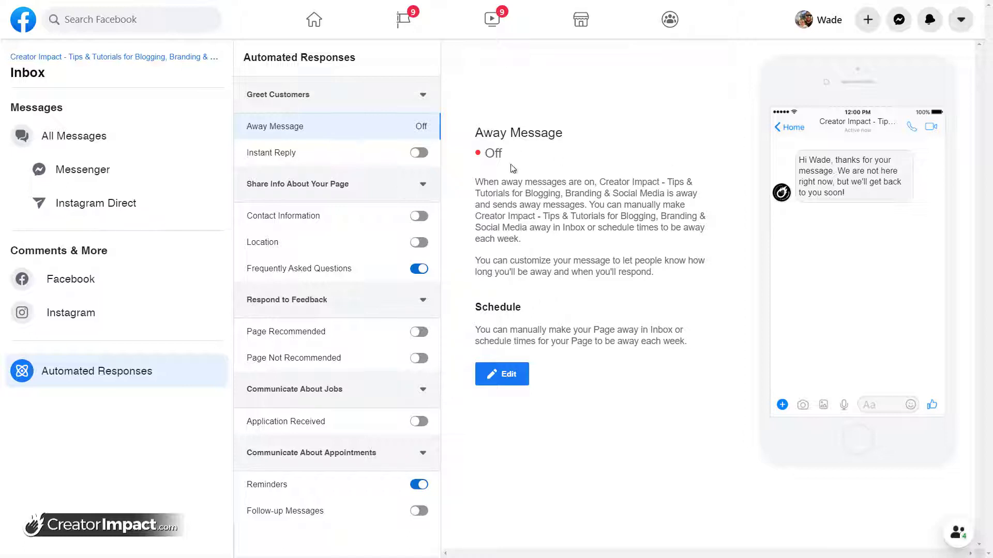
Append 'in the meantime, any questions you have, please leave them here!' to the Away Message and add a time slot
{"action": "left_click", "coordinate": [508, 375]}
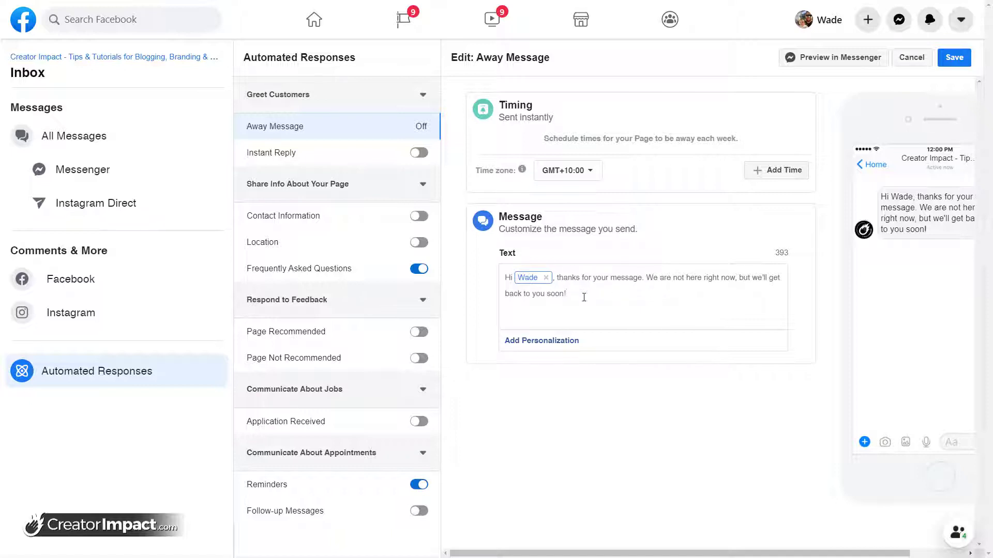
{"action": "type", "text": "in tghe meantime, any qu"}
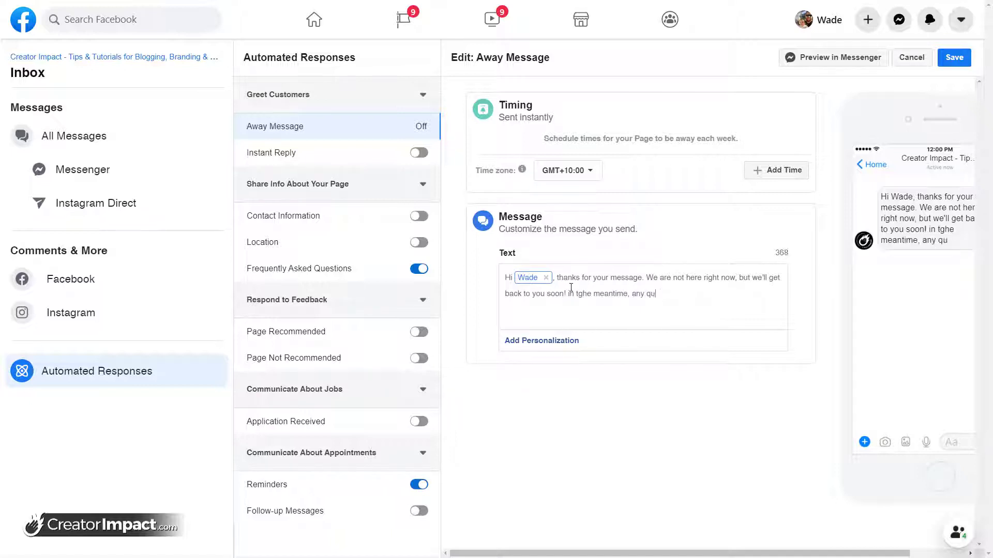
{"action": "type", "text": "estions you have,m"}
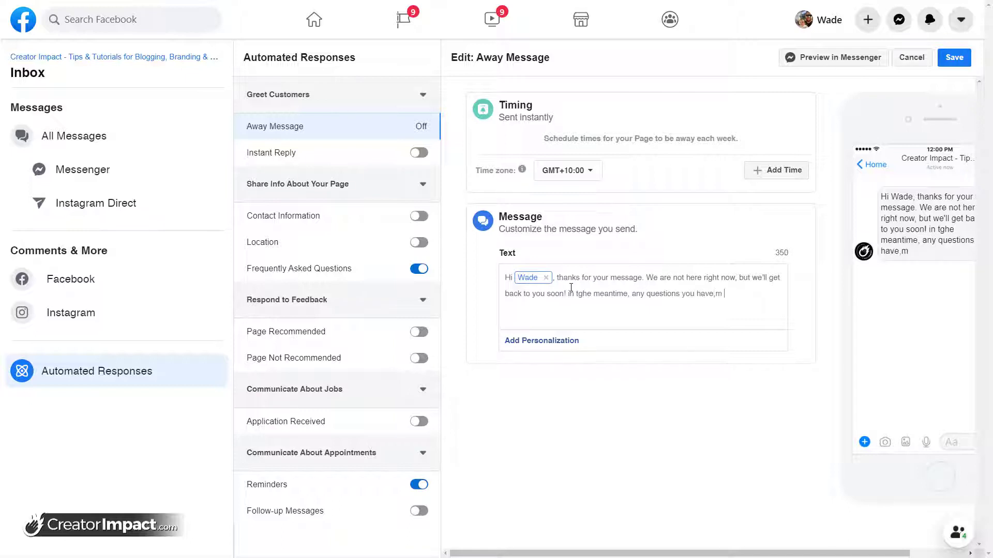
{"action": "key", "text": "BackSpace"}
{"action": "type", "text": "please leave them here!"}
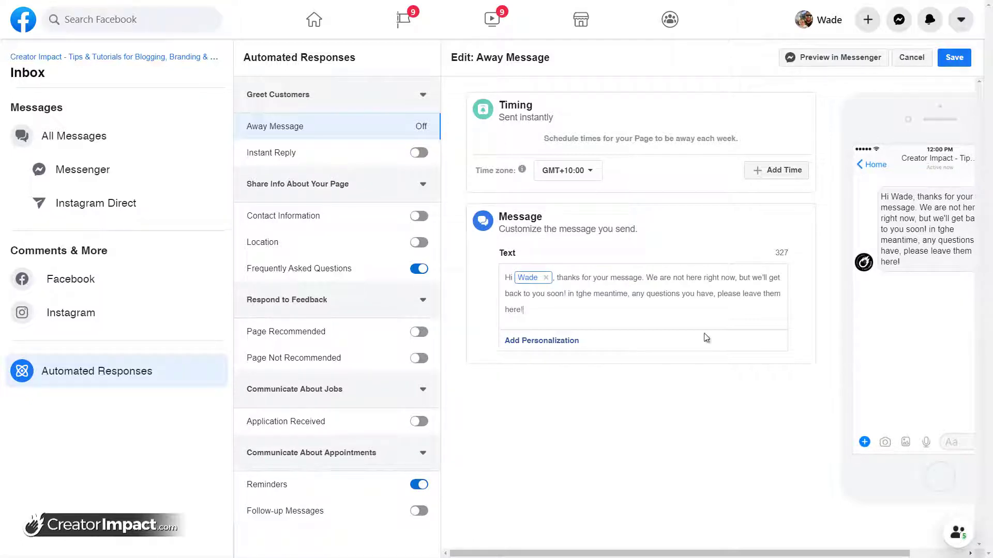
{"action": "left_click", "coordinate": [583, 296]}
{"action": "key", "text": "BackSpace"}
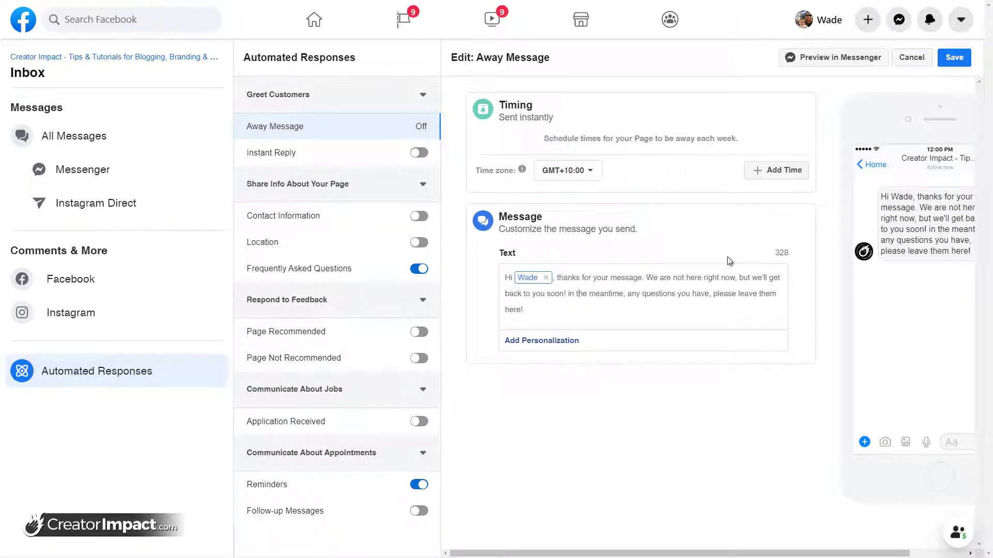
{"action": "left_click", "coordinate": [769, 171]}
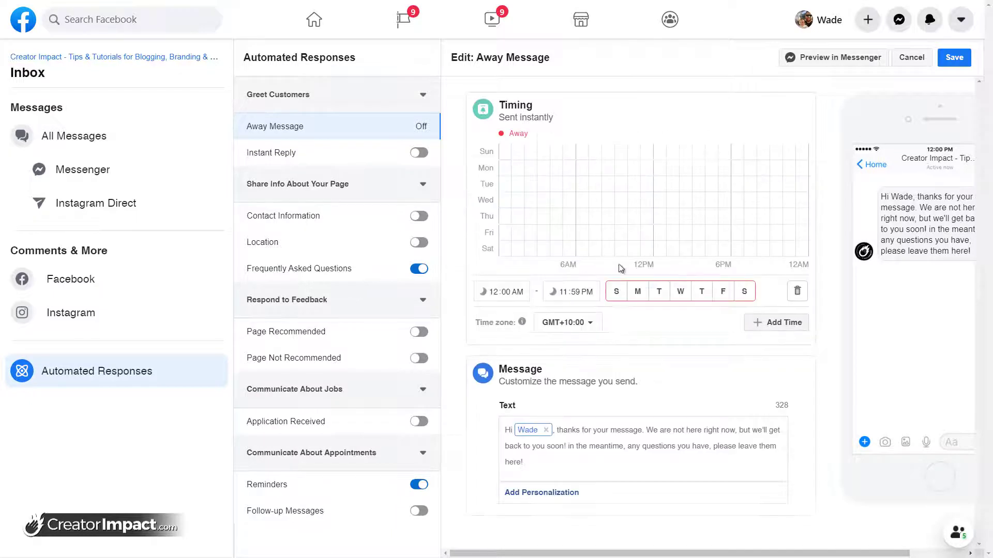
Set the away time slot to run from 12:00 AM to 9:00 AM
{"action": "left_click", "coordinate": [617, 294]}
{"action": "left_click", "coordinate": [745, 292]}
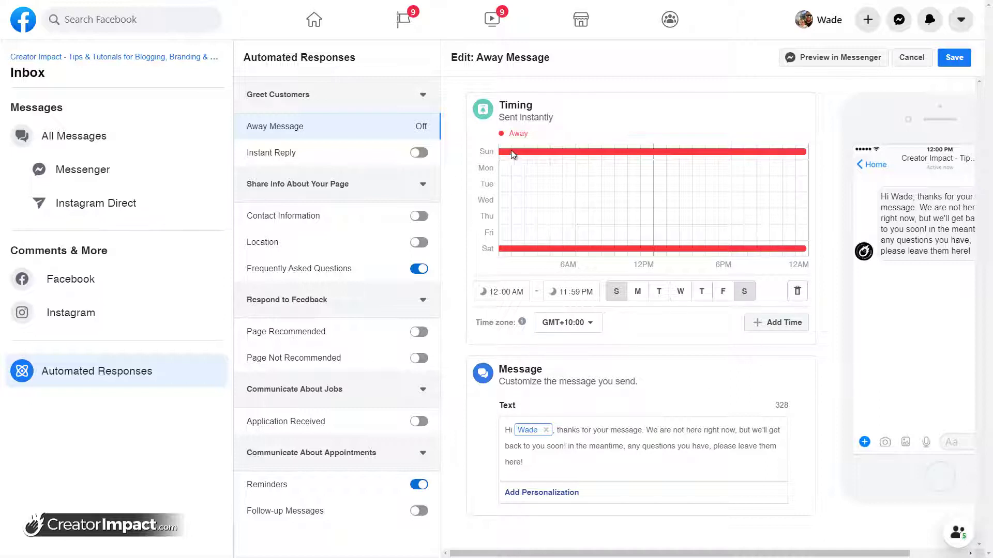
{"action": "left_click", "coordinate": [645, 294]}
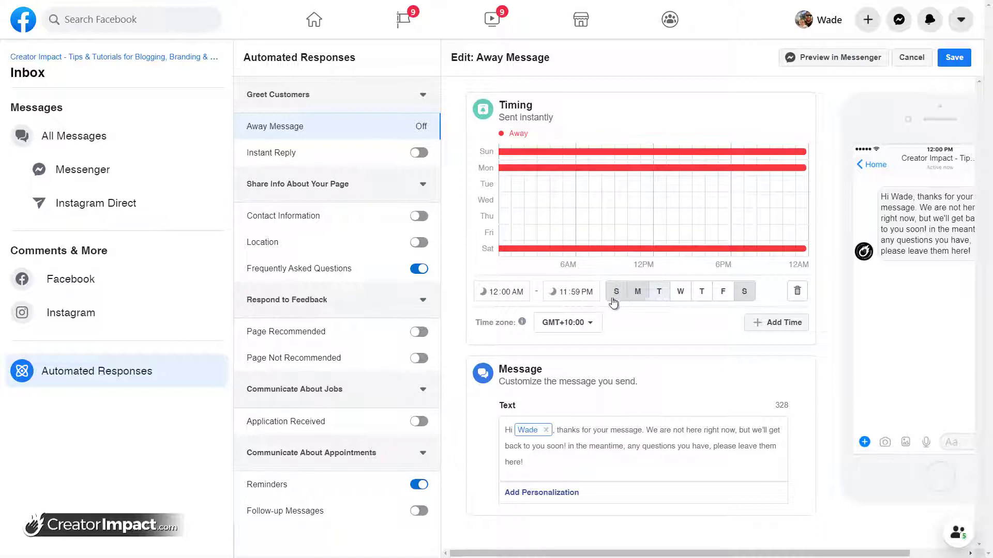
{"action": "left_click", "coordinate": [637, 295]}
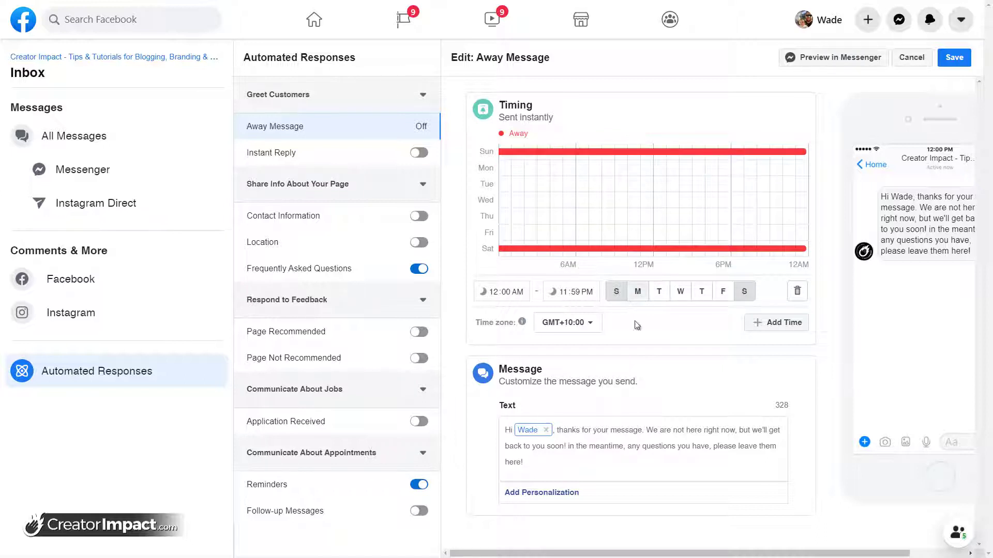
{"action": "left_click", "coordinate": [515, 293]}
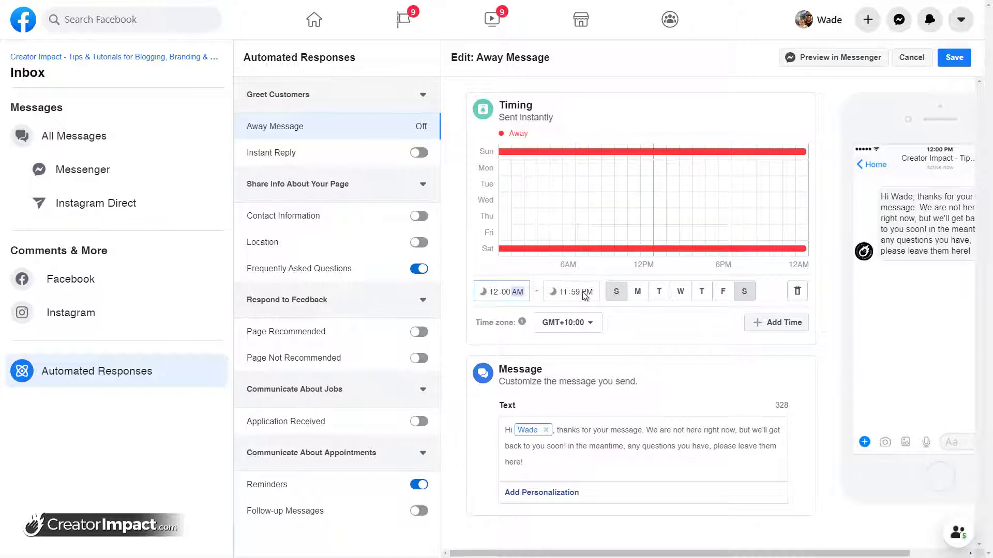
{"action": "left_click", "coordinate": [558, 292]}
{"action": "left_click", "coordinate": [558, 292]}
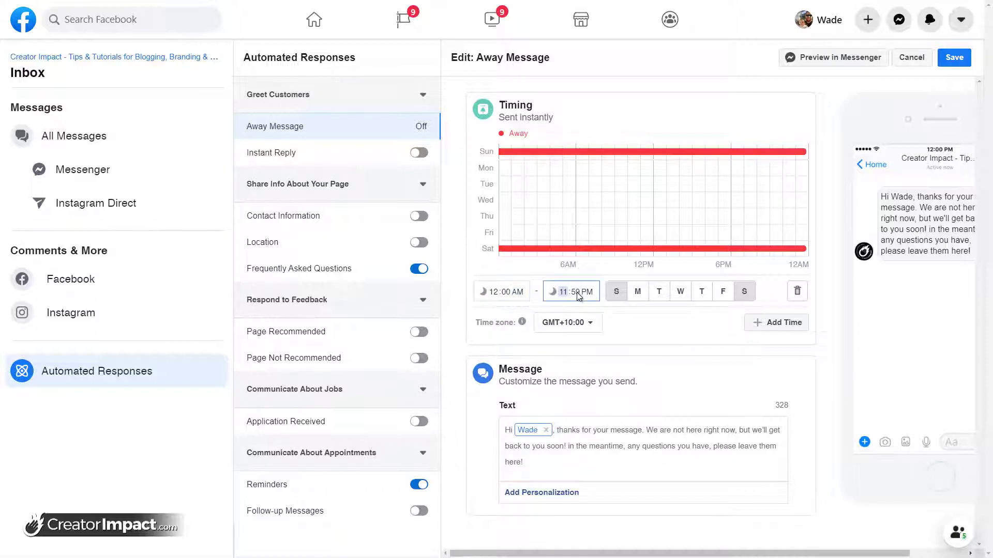
{"action": "type", "text": "9"}
{"action": "type", "text": "00"}
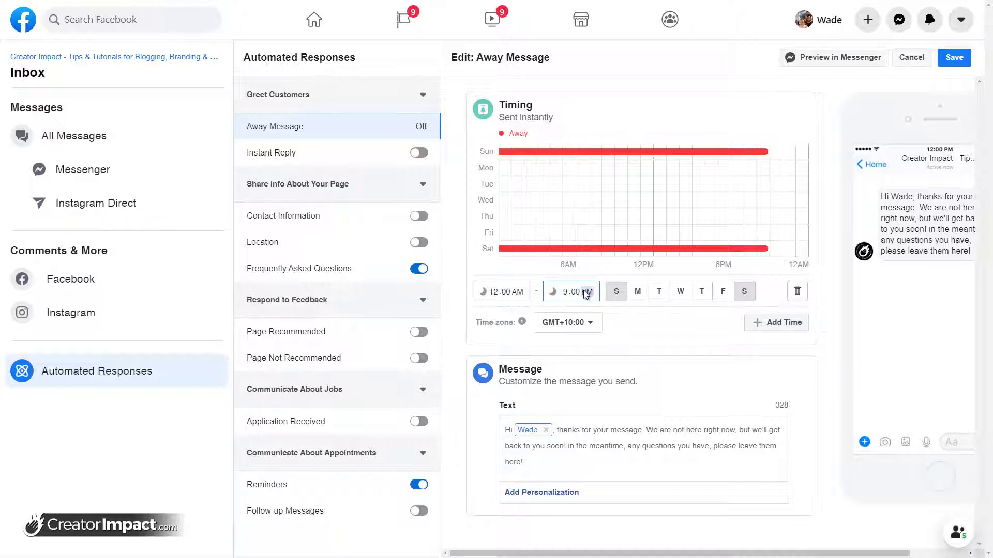
{"action": "type", "text": "a"}
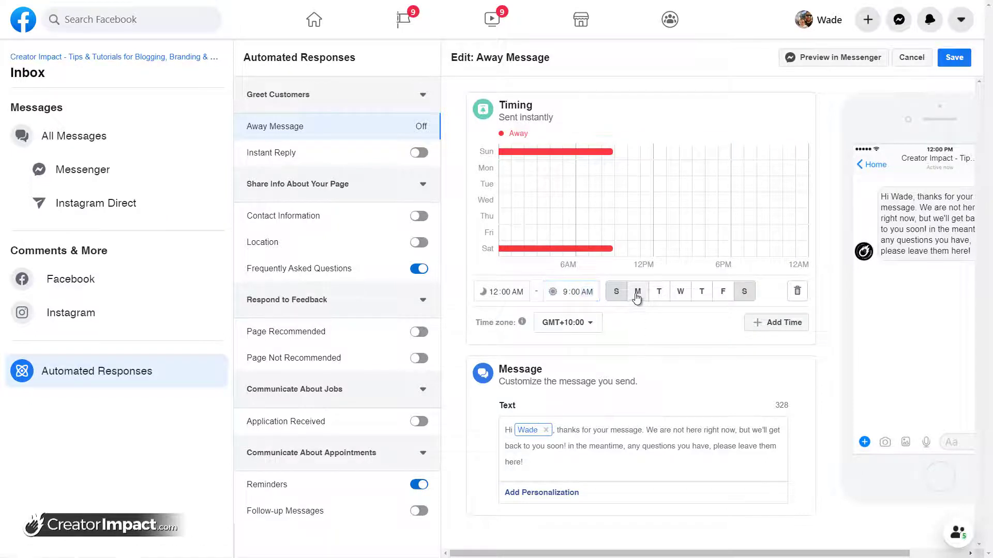
Limit the slot to Monday through Friday, removing Saturday and Sunday
{"action": "left_click", "coordinate": [637, 295]}
{"action": "left_click", "coordinate": [658, 296]}
{"action": "left_click", "coordinate": [680, 296]}
{"action": "left_click", "coordinate": [717, 297]}
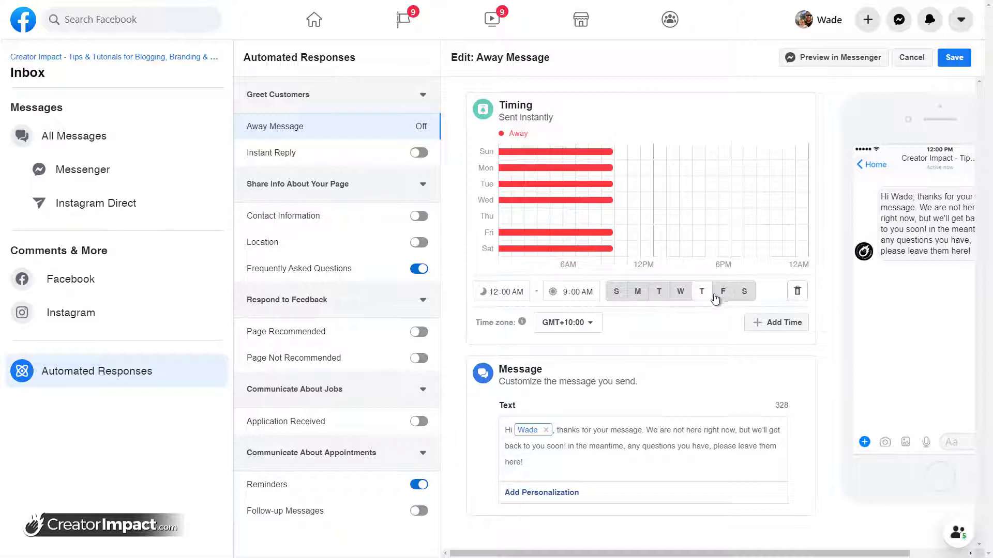
{"action": "left_click", "coordinate": [711, 293]}
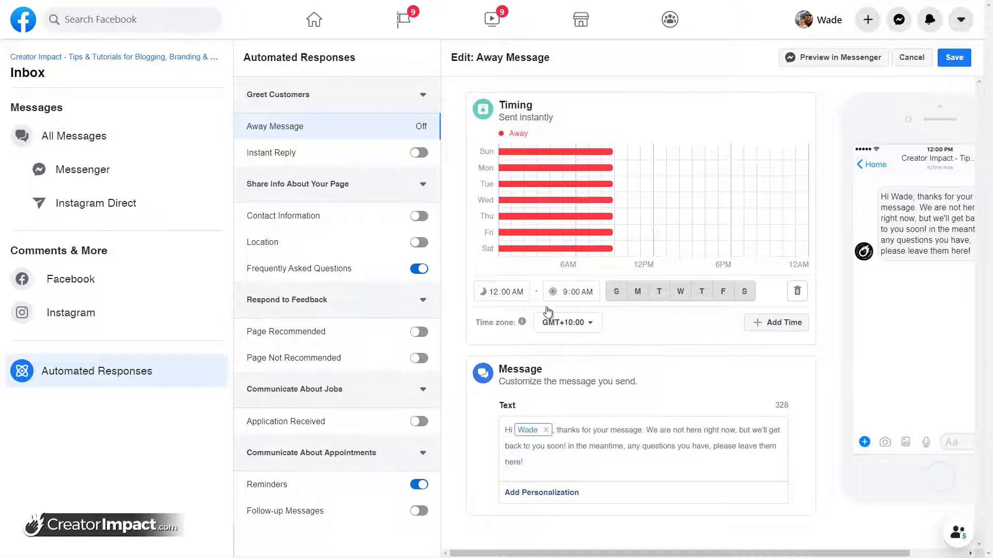
{"action": "left_click", "coordinate": [736, 292]}
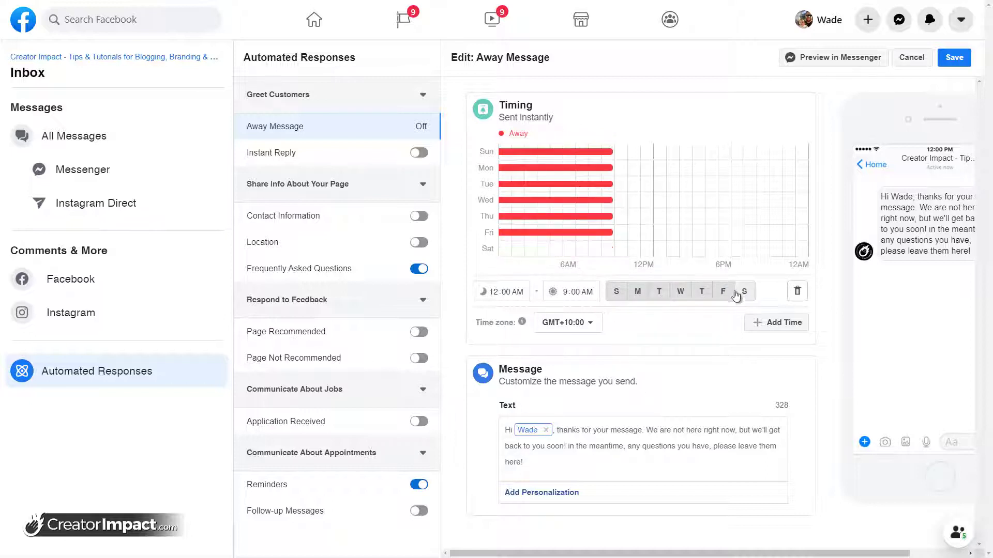
{"action": "left_click", "coordinate": [616, 294]}
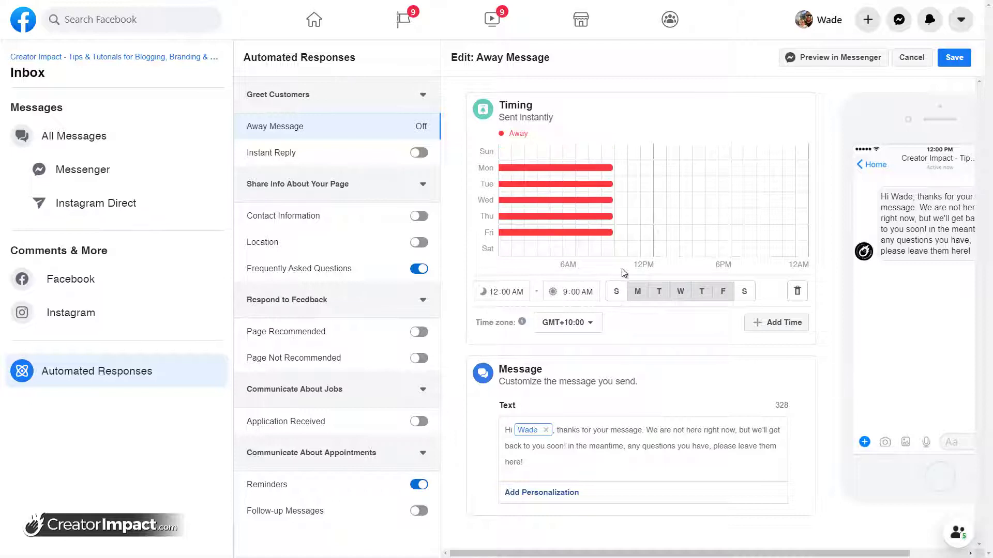
Add a second away slot, Monday–Friday from 4:00 PM to 11:59 PM
{"action": "left_click", "coordinate": [774, 323]}
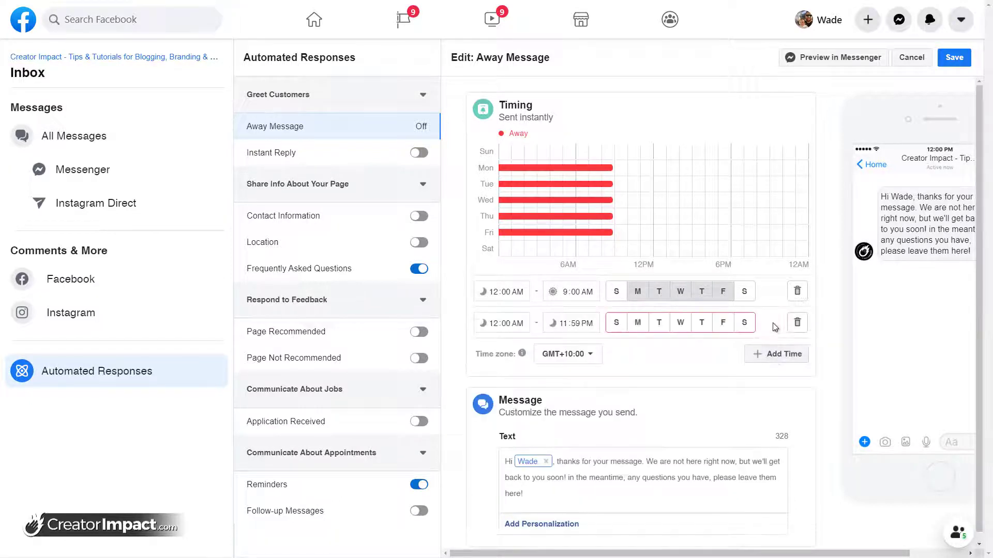
{"action": "left_click", "coordinate": [638, 322]}
{"action": "left_click", "coordinate": [659, 322]}
{"action": "left_click", "coordinate": [681, 322]}
{"action": "left_click", "coordinate": [702, 323]}
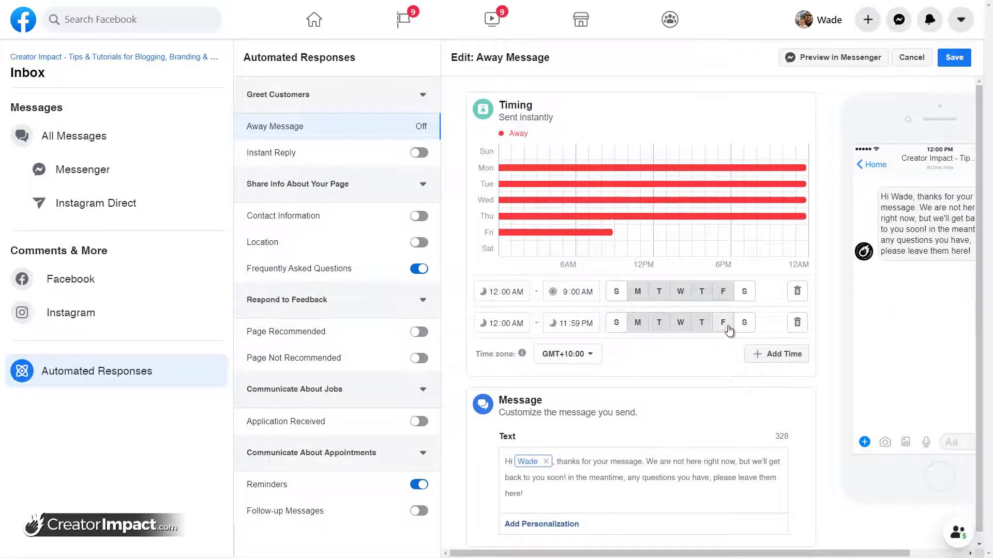
{"action": "left_click", "coordinate": [723, 322]}
{"action": "left_click", "coordinate": [496, 324]}
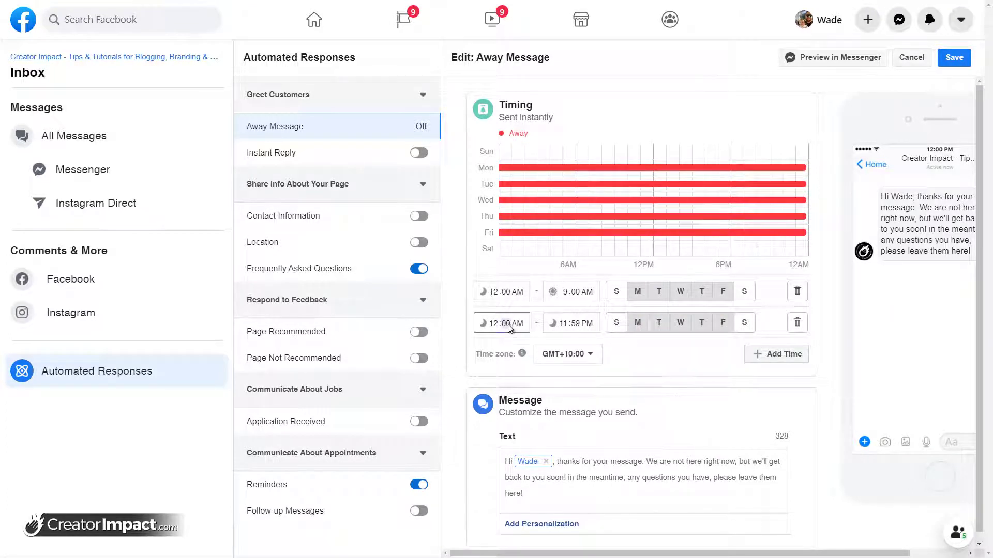
{"action": "type", "text": "4"}
{"action": "left_click", "coordinate": [517, 324]}
{"action": "type", "text": "p"}
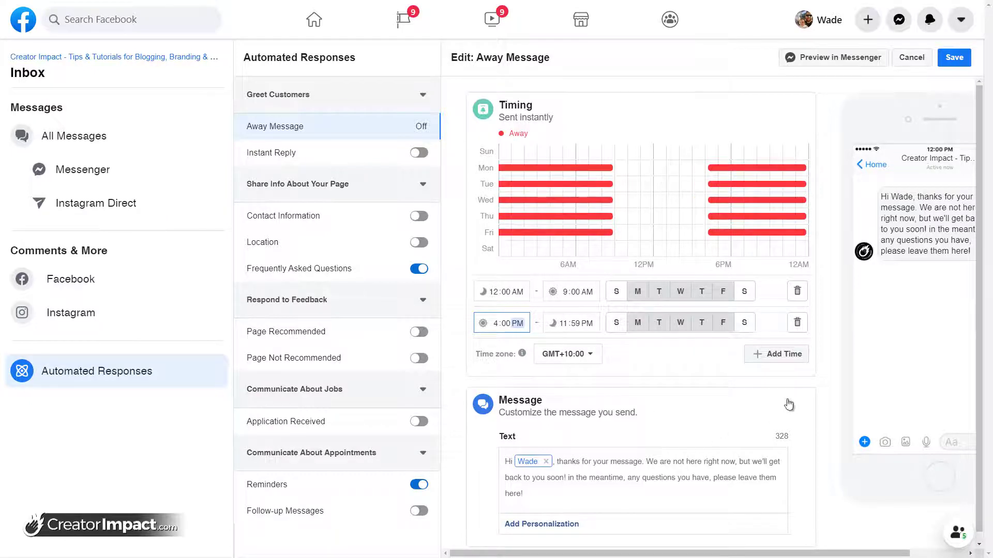
Add a third all-day away slot for Saturday and Sunday
{"action": "left_click", "coordinate": [779, 353]}
{"action": "left_click", "coordinate": [615, 353]}
{"action": "left_click", "coordinate": [745, 354]}
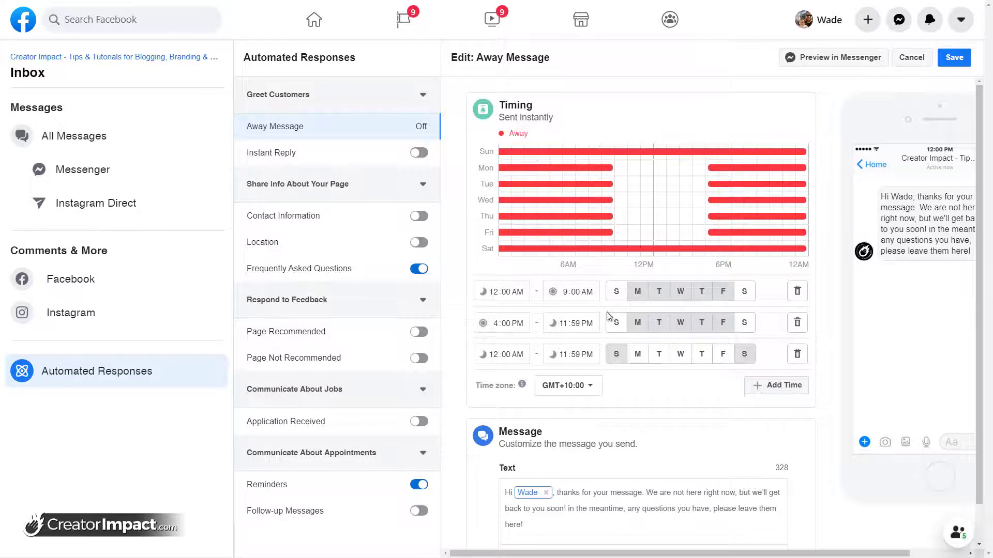
{"action": "scroll", "coordinate": [603, 403], "scroll_direction": "down", "scroll_amount": 1}
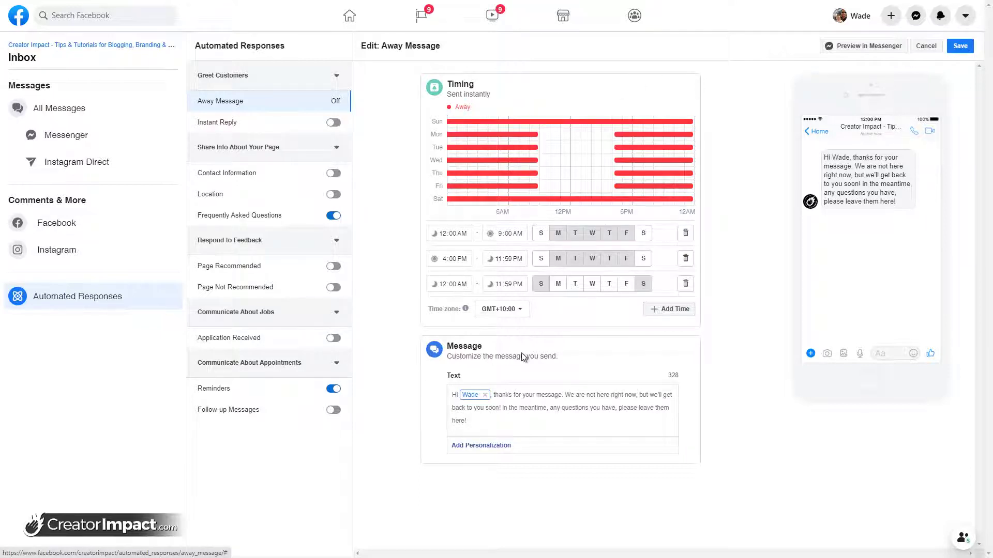
Save and confirm the Away Message schedule, then go to Instant Reply
{"action": "left_click", "coordinate": [960, 47]}
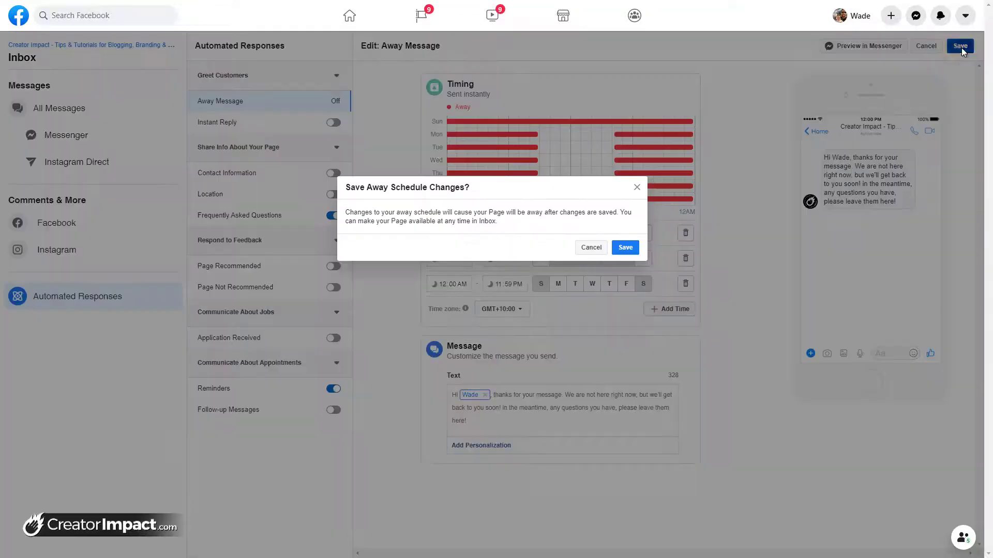
{"action": "left_click", "coordinate": [625, 247]}
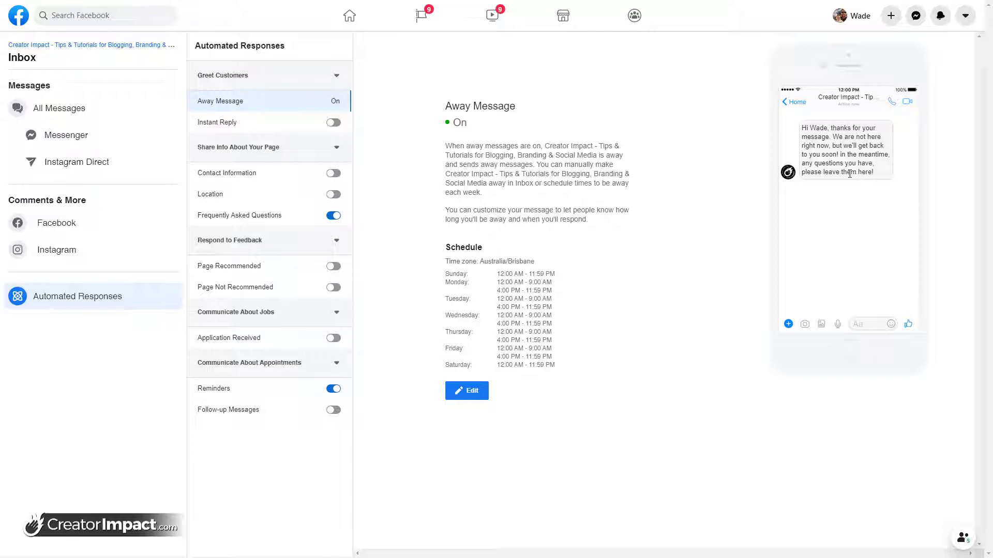
{"action": "left_click", "coordinate": [258, 127]}
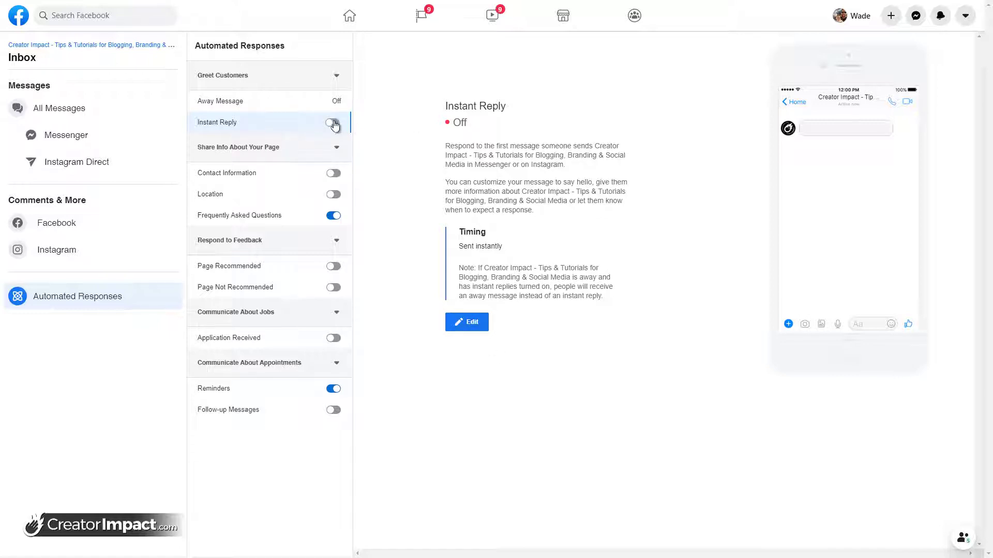
Save an instant reply: 'Thank you for contacting me! I will reply as soon as possible' plus the business e-mail
{"action": "left_click", "coordinate": [468, 322]}
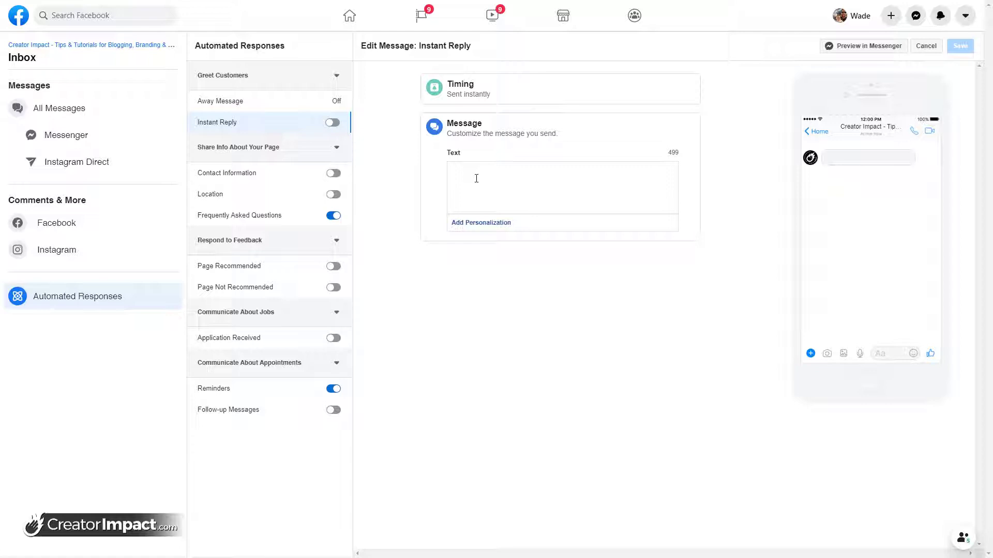
{"action": "left_click", "coordinate": [476, 178]}
{"action": "type", "text": "Thank you"}
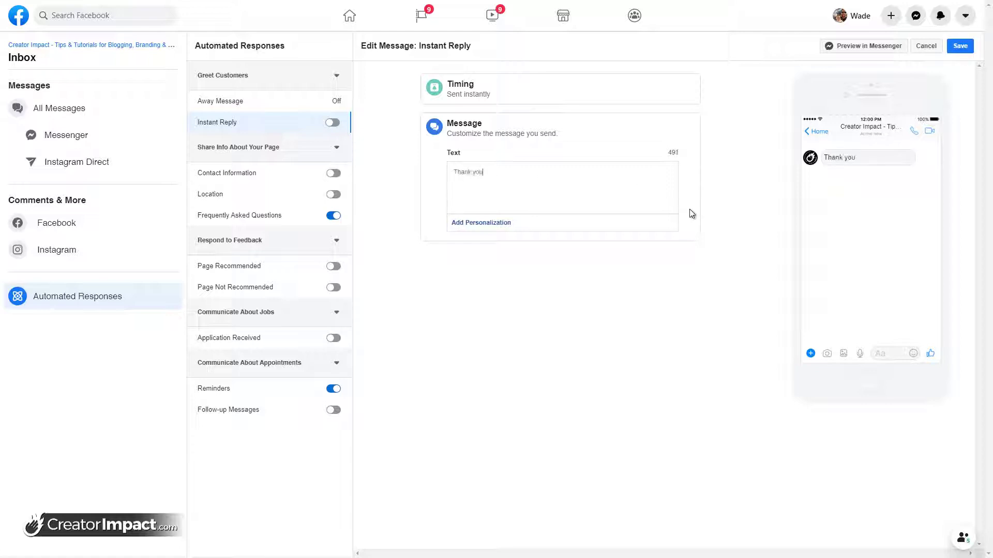
{"action": "type", "text": " for contacting me"}
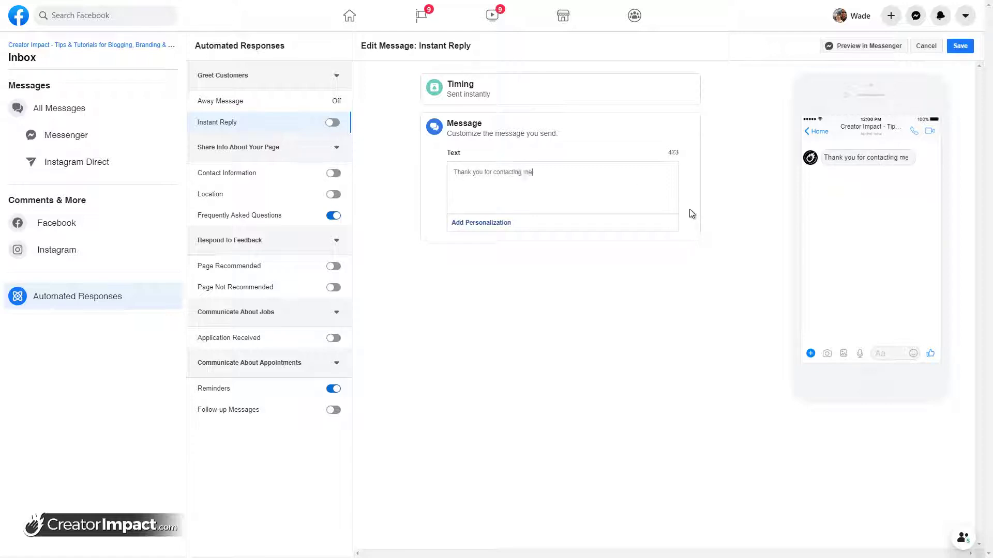
{"action": "type", "text": "! I will rep"}
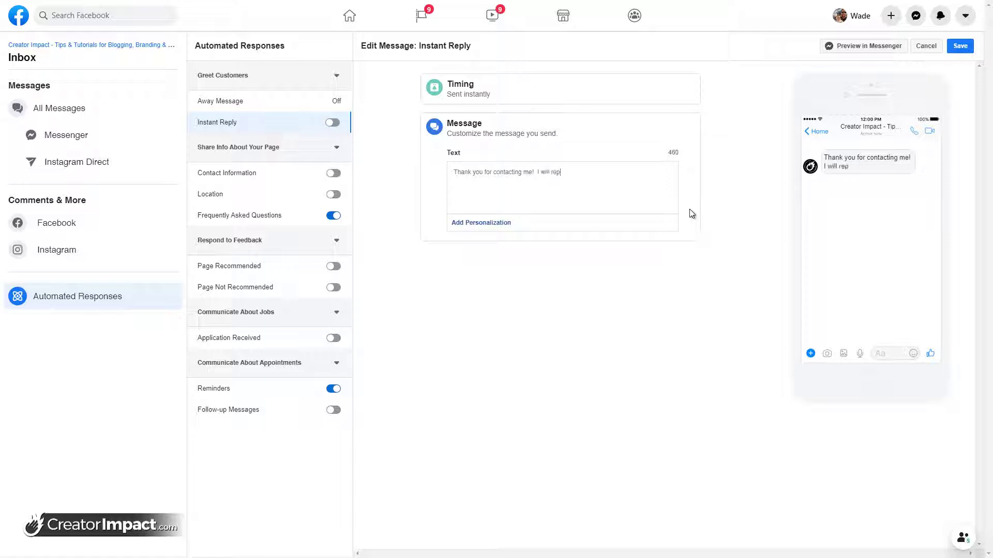
{"action": "type", "text": "ly as soon as possible, "}
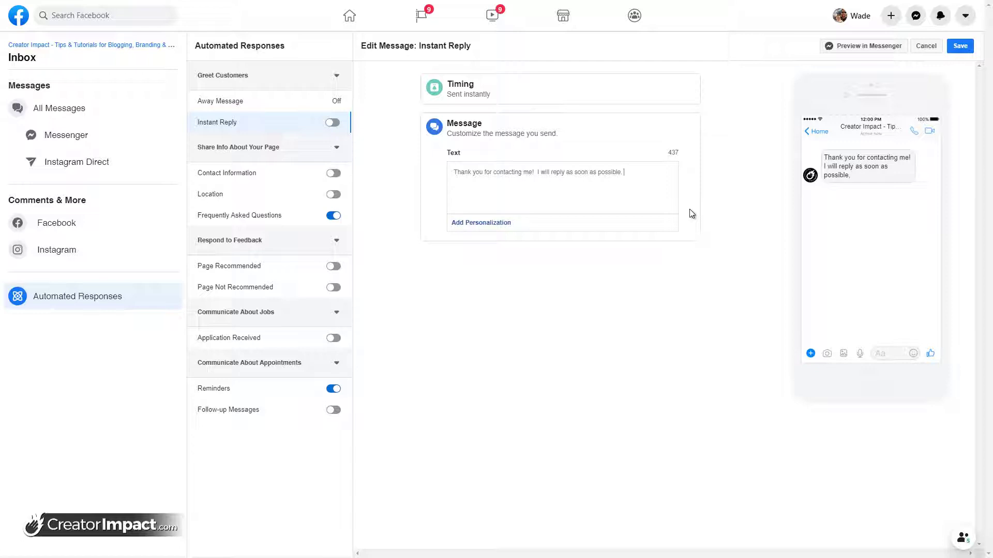
{"action": "type", "text": "If you"}
{"action": "key", "text": "BackSpace"}
{"action": "key", "text": "BackSpace"}
{"action": "key", "text": "BackSpace"}
{"action": "key", "text": "BackSpace"}
{"action": "key", "text": "BackSpace"}
{"action": "type", "text": "FDor a quicker response, p"}
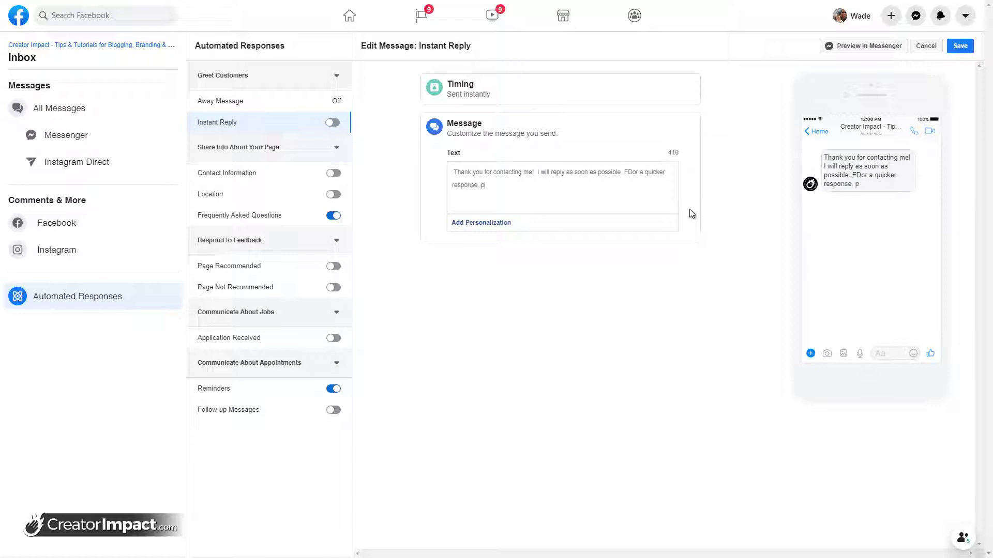
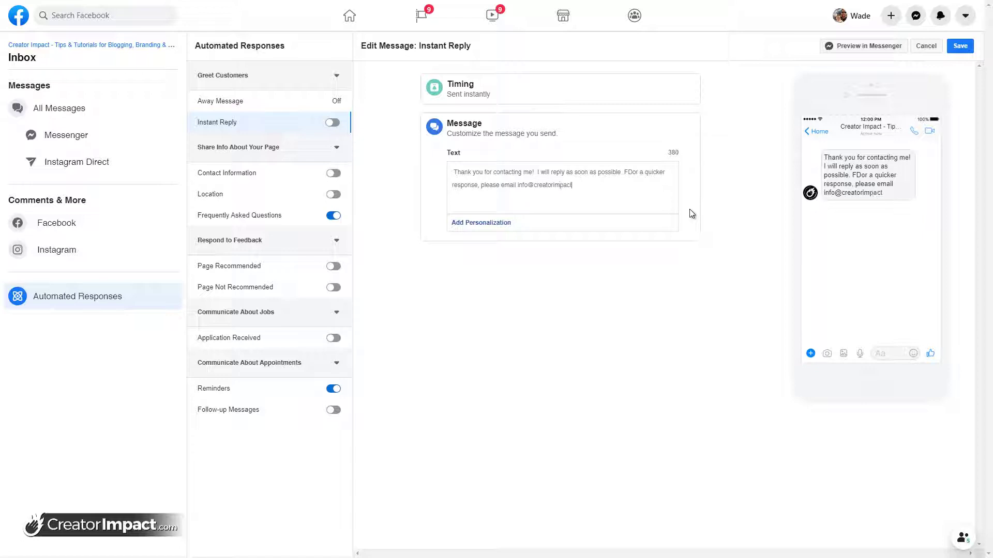
{"action": "left_click", "coordinate": [633, 175]}
{"action": "key", "text": "BackSpace"}
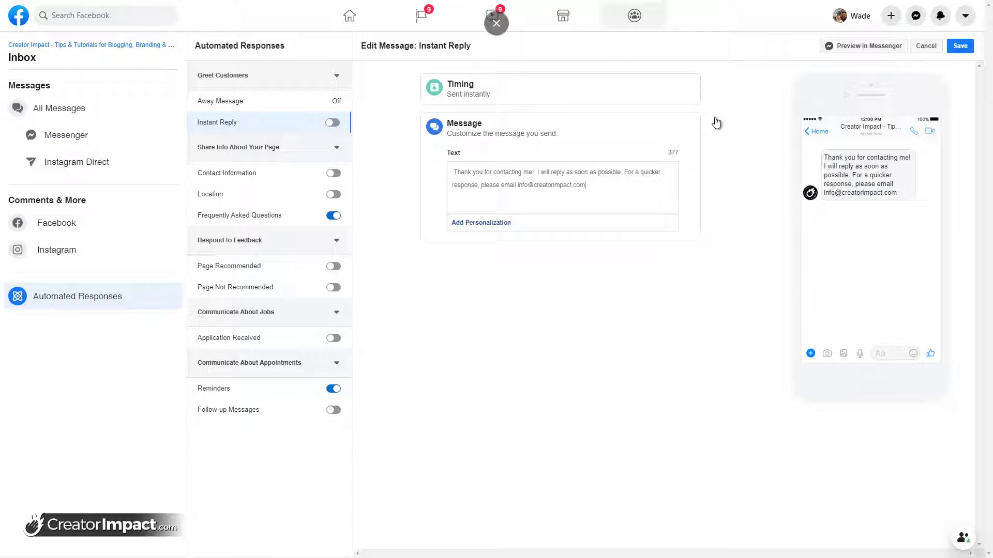
{"action": "left_click", "coordinate": [960, 45]}
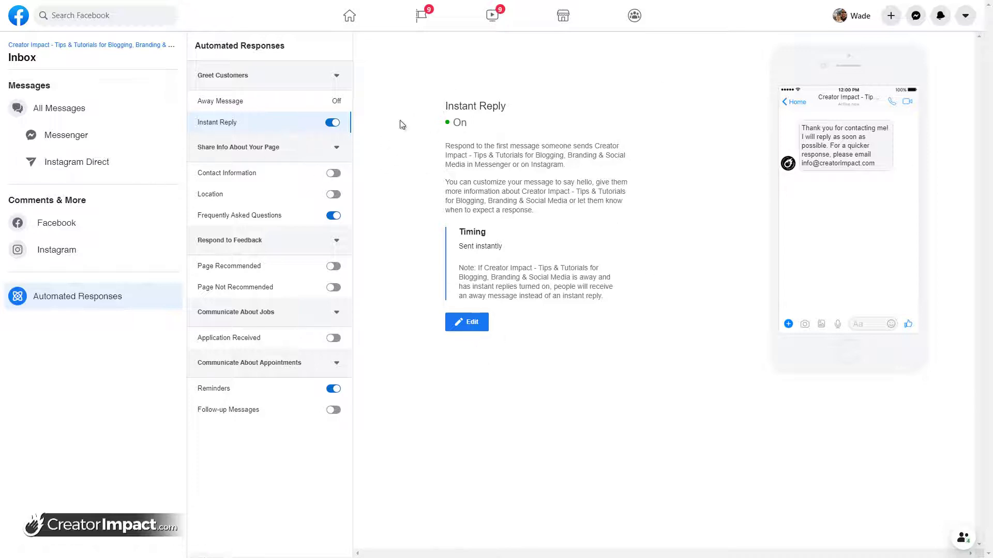
Replace the Contact Information reply text with 'Please contact us using the below methods'
{"action": "left_click", "coordinate": [230, 175]}
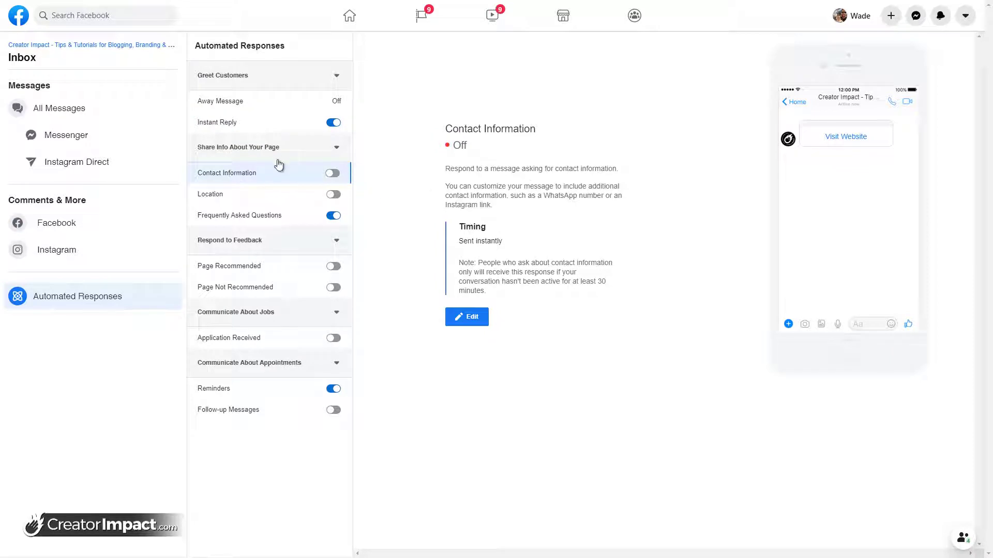
{"action": "left_click_drag", "start_coordinate": [471, 169], "coordinate": [578, 170]}
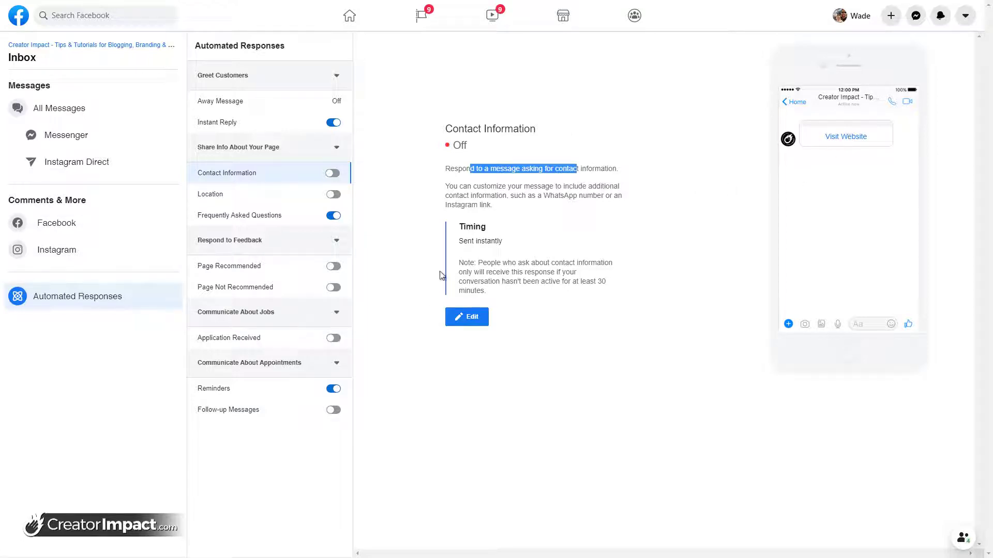
{"action": "left_click", "coordinate": [475, 317]}
{"action": "key", "text": "ctrl+a"}
{"action": "key", "text": "BackSpace"}
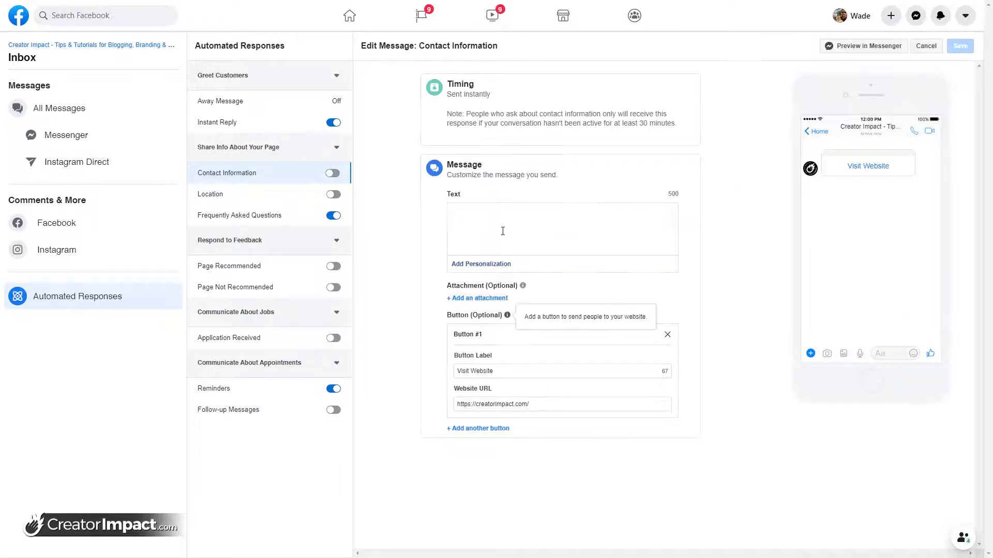
{"action": "type", "text": "Ple"}
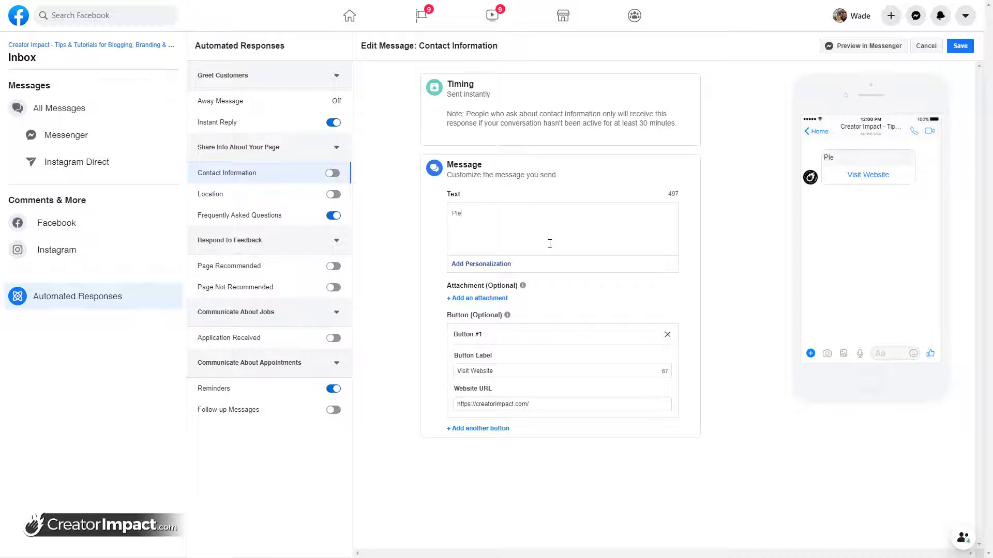
{"action": "type", "text": "ase contact us using the below methods"}
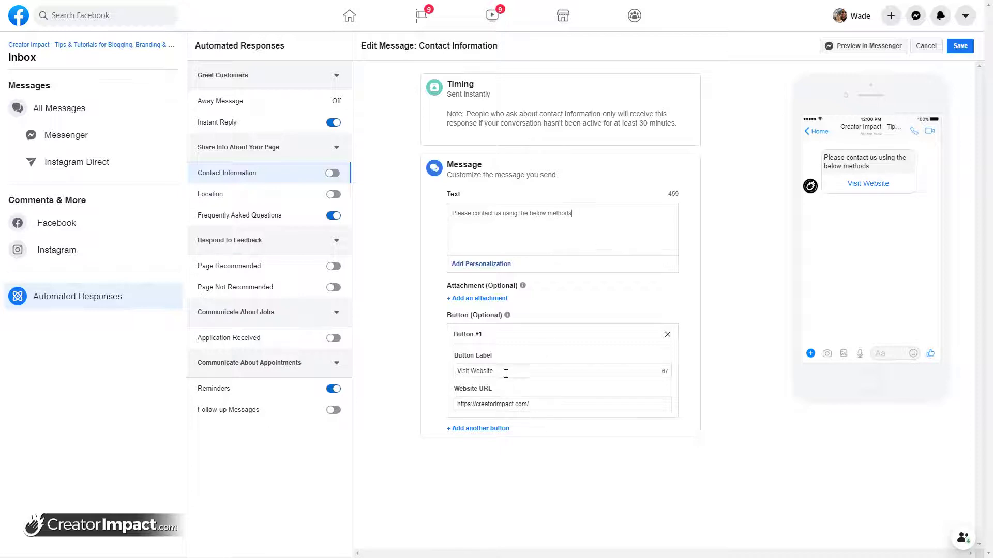
Add a 'Send us an Email' button with a mailto link to the business e-mail
{"action": "left_click", "coordinate": [506, 429]}
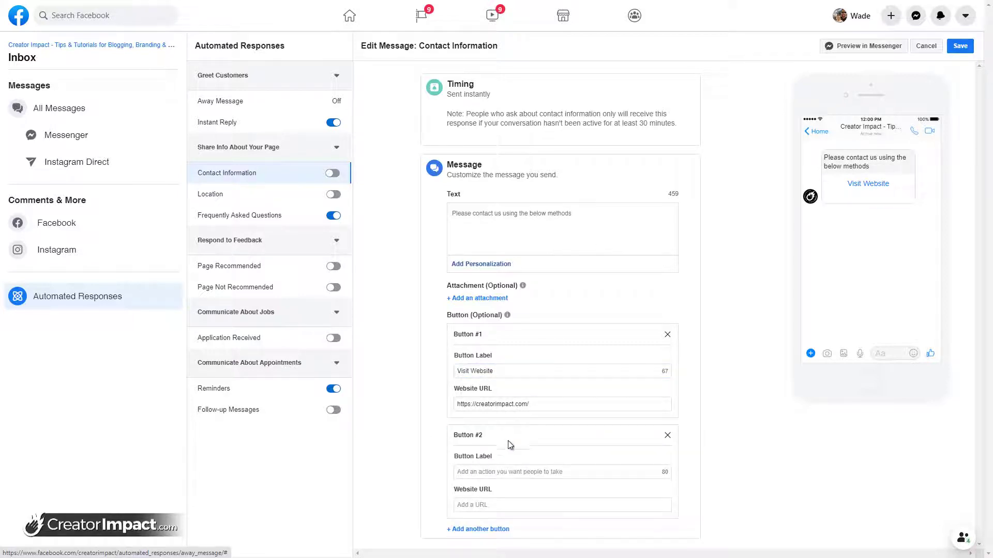
{"action": "left_click", "coordinate": [501, 470]}
{"action": "type", "text": "Send us an "}
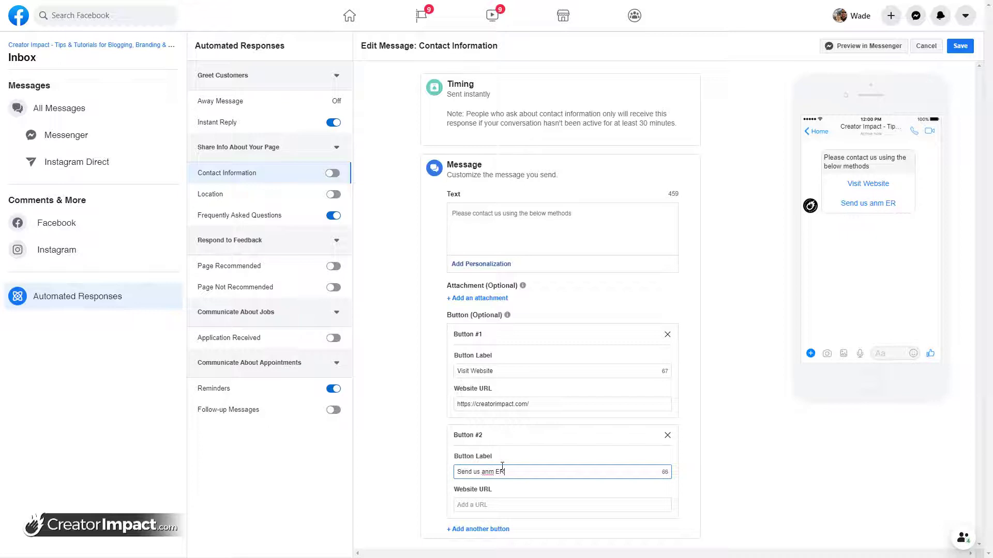
{"action": "type", "text": "Email"}
{"action": "left_click", "coordinate": [465, 505]}
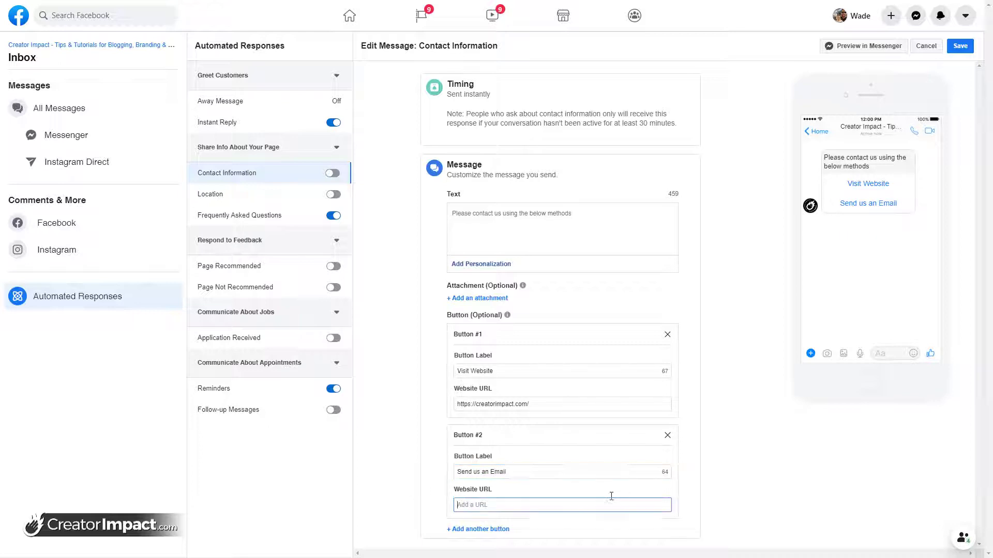
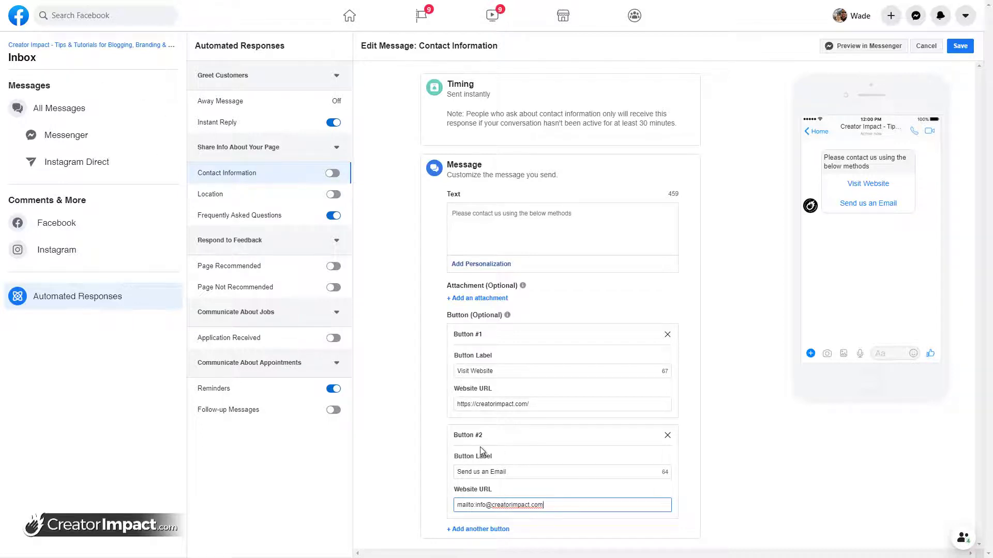
{"action": "left_click", "coordinate": [585, 219]}
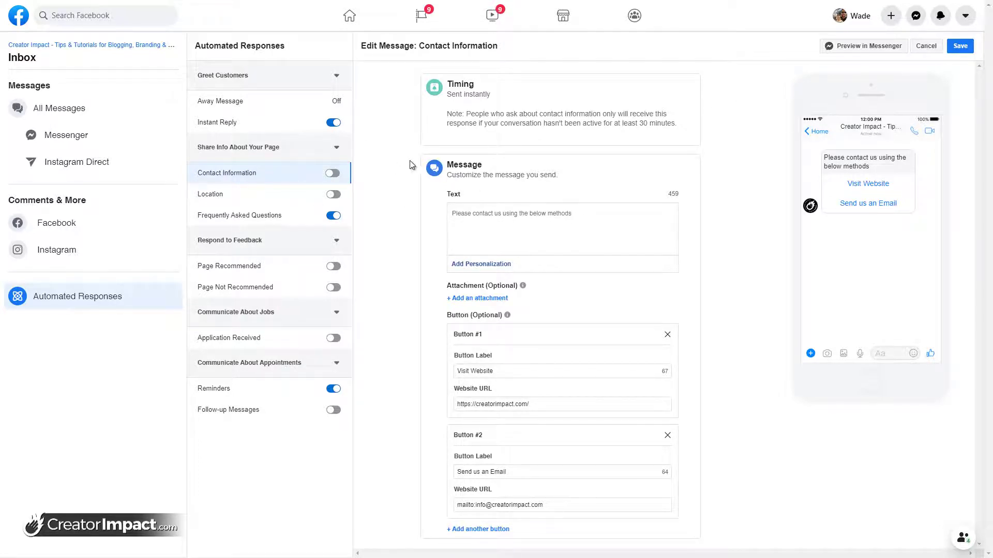
{"action": "left_click", "coordinate": [237, 201]}
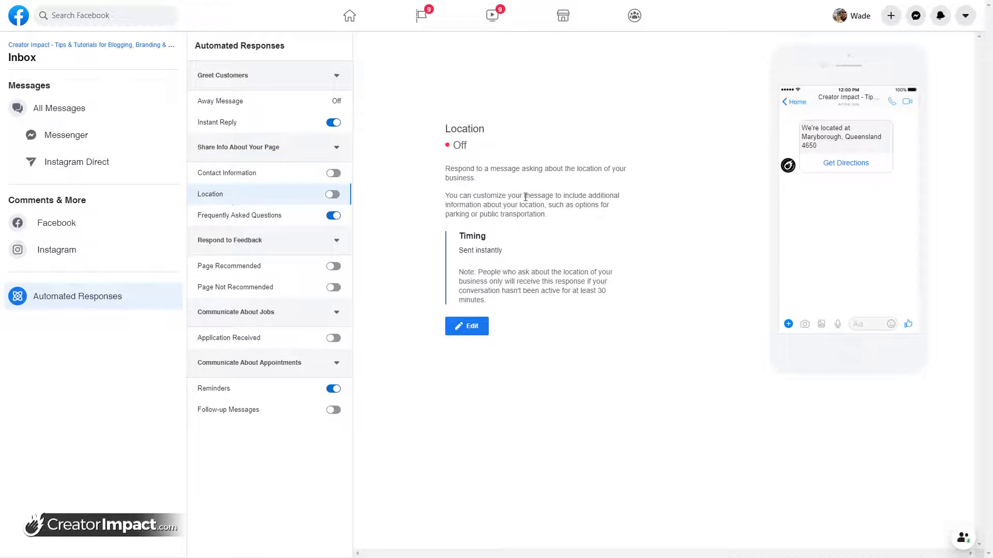
Review the Location reply's message text, then go to Frequently Asked Questions
{"action": "left_click", "coordinate": [466, 327]}
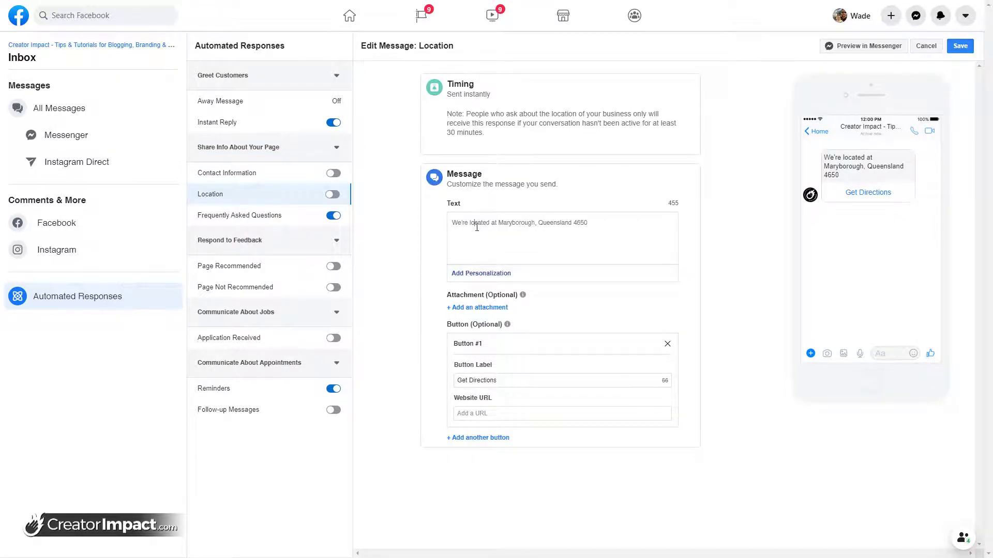
{"action": "left_click_drag", "start_coordinate": [612, 227], "coordinate": [450, 224]}
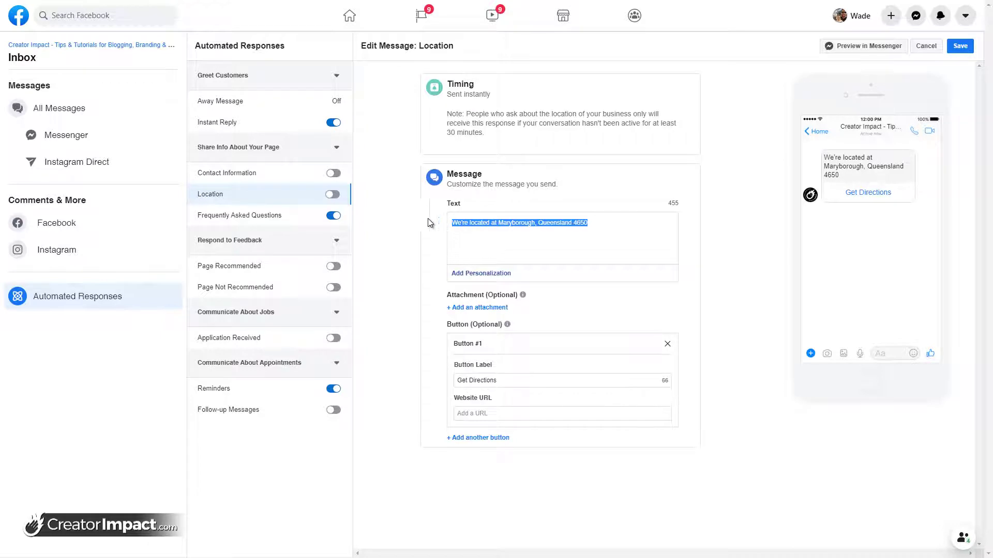
{"action": "triple_click", "coordinate": [588, 239]}
{"action": "left_click", "coordinate": [326, 211]}
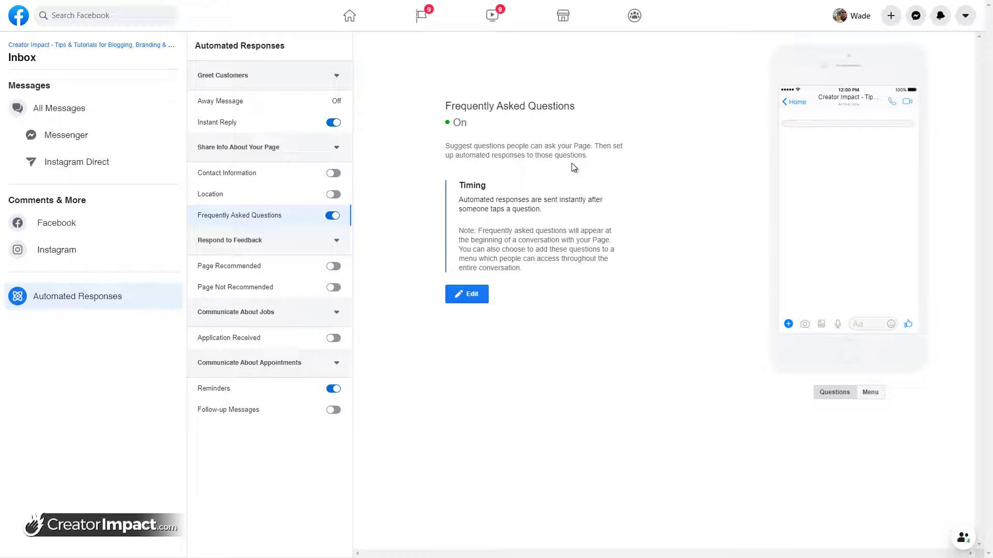
Enter FAQ question #1 as 'How do I start a website?'
{"action": "left_click", "coordinate": [484, 296]}
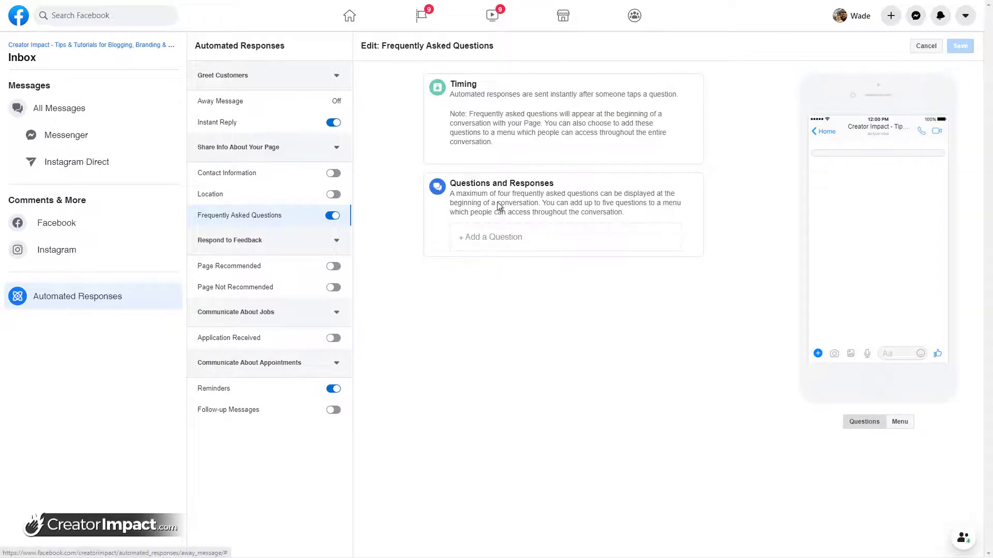
{"action": "left_click", "coordinate": [527, 238]}
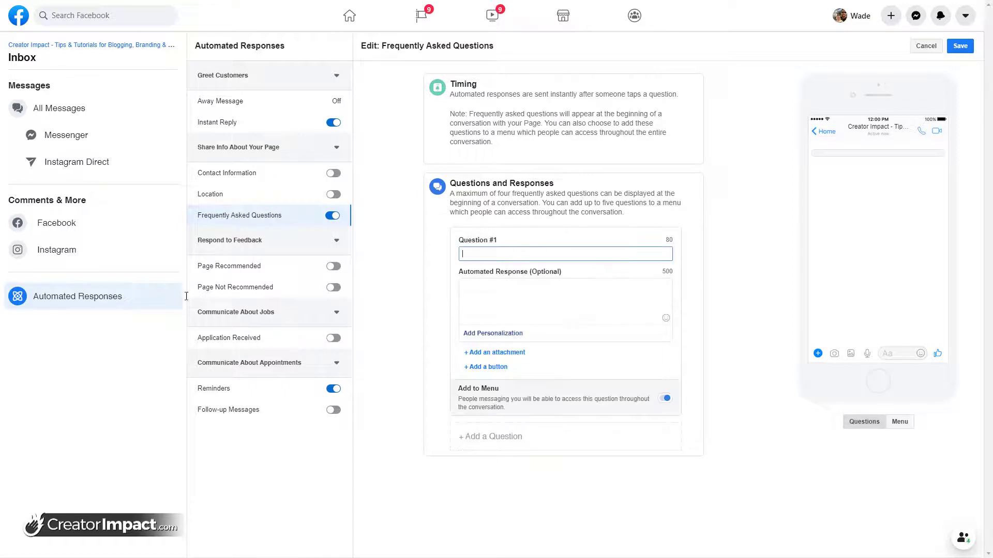
{"action": "type", "text": "Whe"}
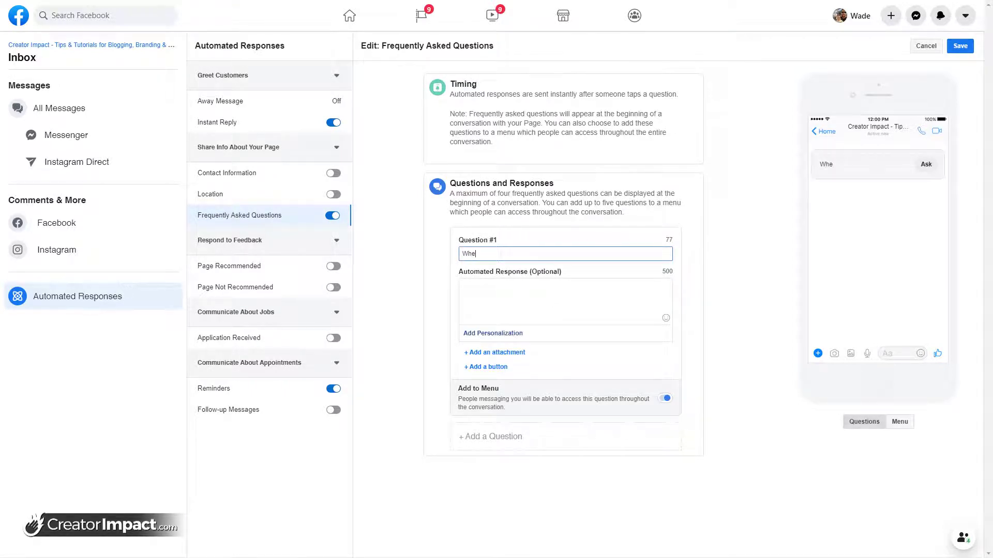
{"action": "type", "text": "re can I sign up to start a "}
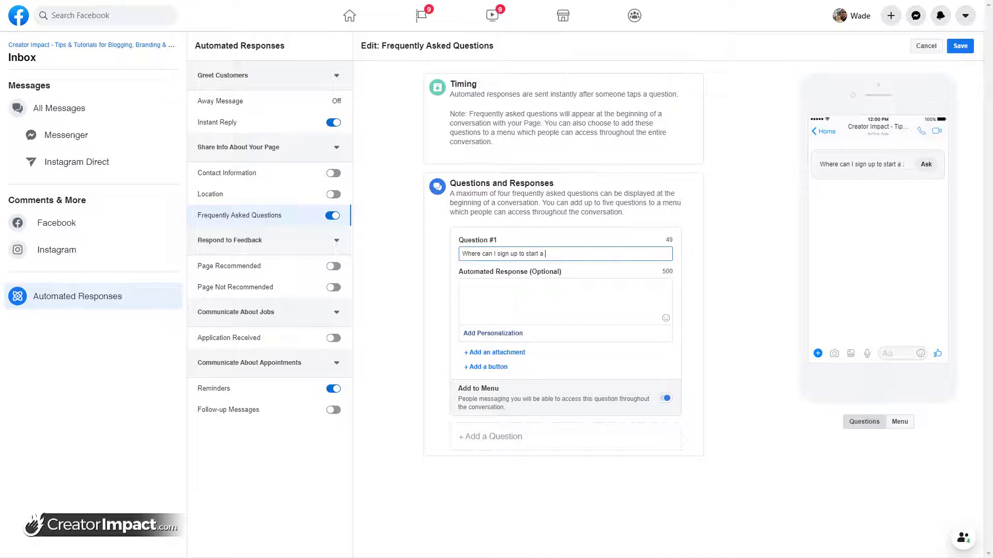
{"action": "type", "text": "free website?"}
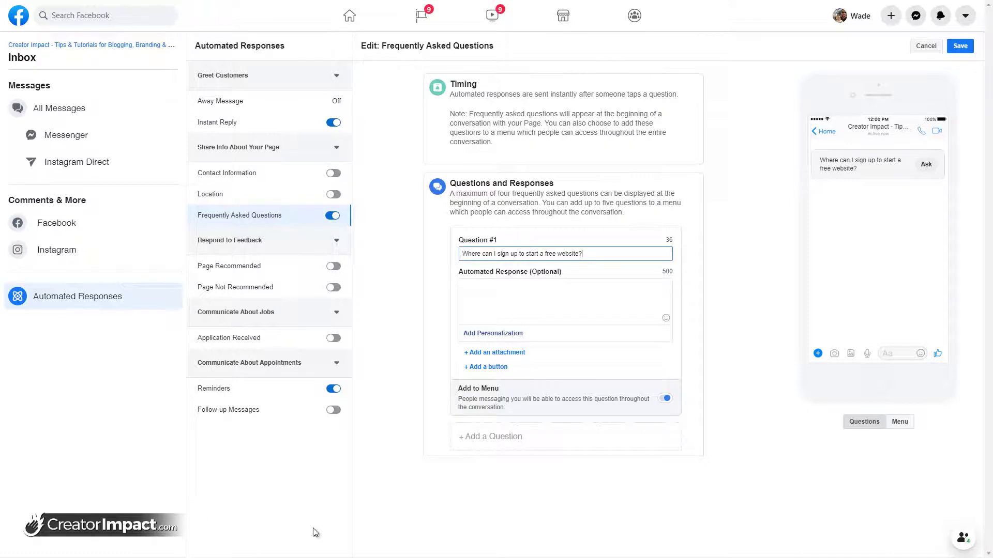
{"action": "left_click_drag", "start_coordinate": [521, 253], "coordinate": [272, 249]}
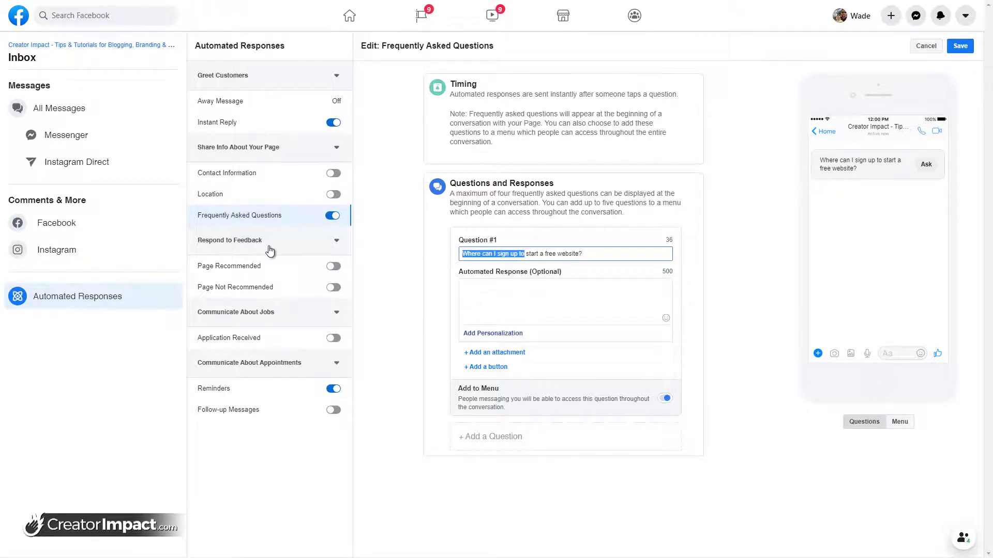
{"action": "type", "text": "How do I"}
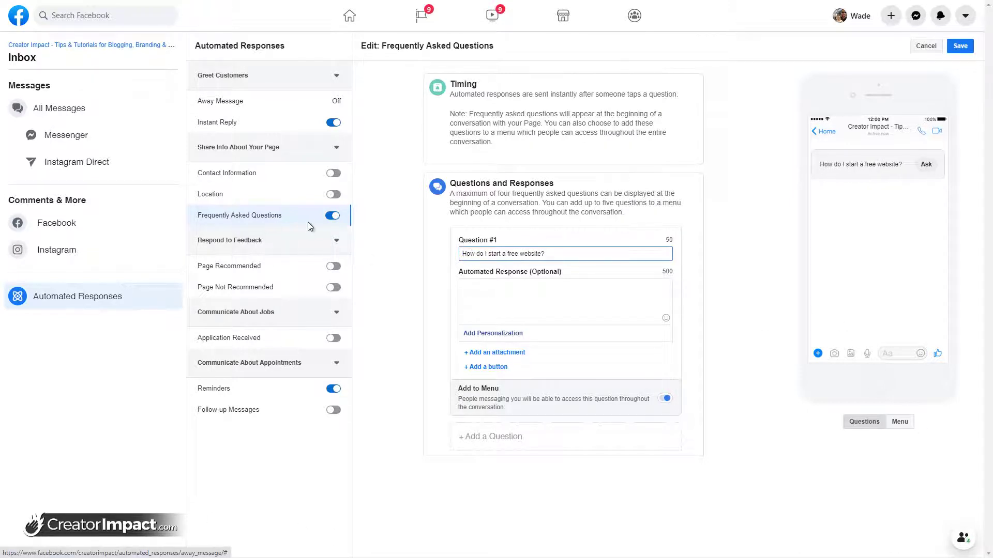
{"action": "double_click", "coordinate": [512, 254]}
{"action": "key", "text": "BackSpace"}
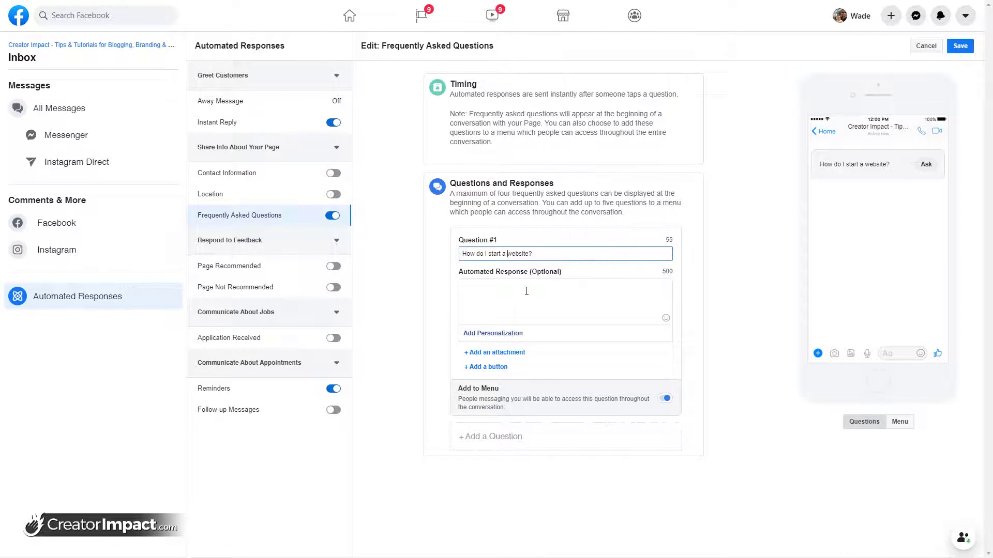
Answer it with 'Check out our free online E-Course on our website!'
{"action": "left_click", "coordinate": [524, 288]}
{"action": "type", "text": "Check out our free"}
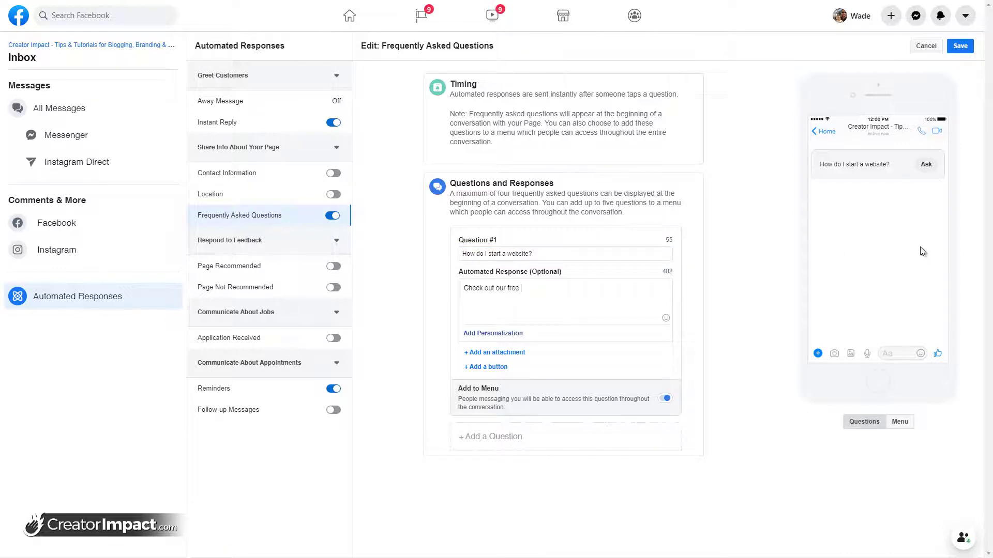
{"action": "type", "text": " online E"}
{"action": "type", "text": "-Course a"}
{"action": "type", "text": "t https"}
{"action": "type", "text": "://"}
{"action": "key", "text": "BackSpace"}
{"action": "key", "text": "BackSpace"}
{"action": "key", "text": "BackSpace"}
{"action": "key", "text": "BackSpace"}
{"action": "key", "text": "BackSpace"}
{"action": "key", "text": "BackSpace"}
{"action": "key", "text": "BackSpace"}
{"action": "key", "text": "BackSpace"}
{"action": "key", "text": "BackSpace"}
{"action": "key", "text": "BackSpace"}
{"action": "key", "text": "BackSpace"}
{"action": "key", "text": "BackSpace"}
{"action": "type", "text": "on our website!"}
{"action": "left_click", "coordinate": [489, 367]}
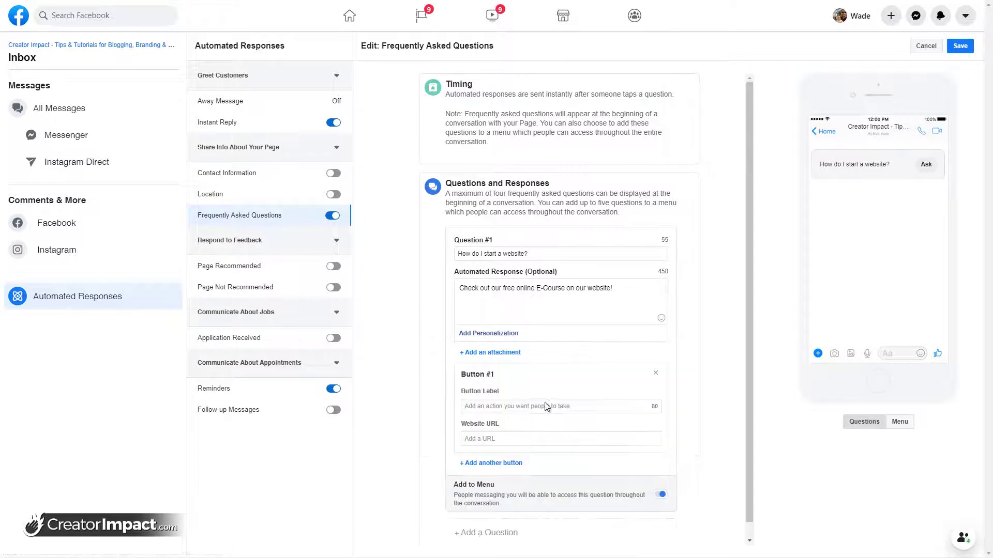
{"action": "left_click", "coordinate": [502, 408]}
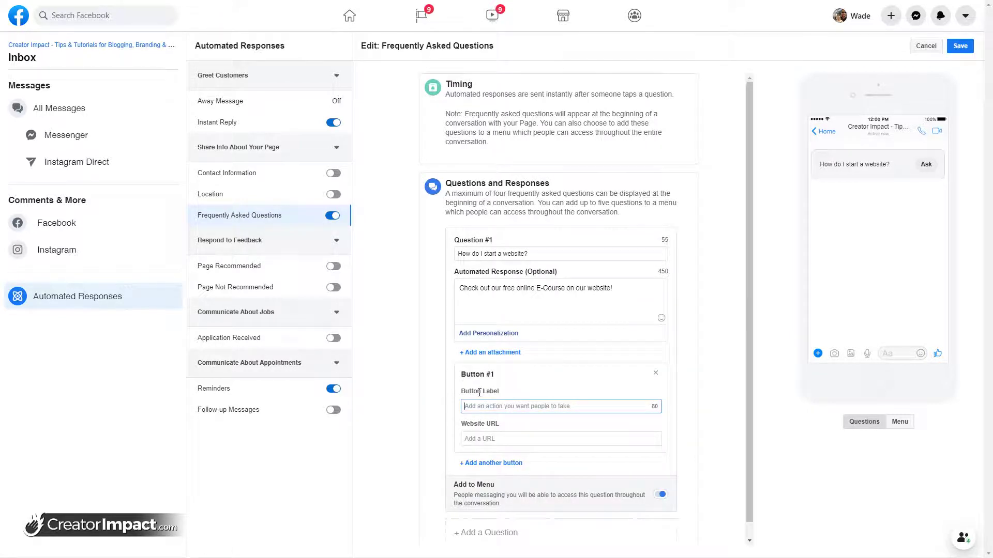
{"action": "type", "text": "Sign Up"}
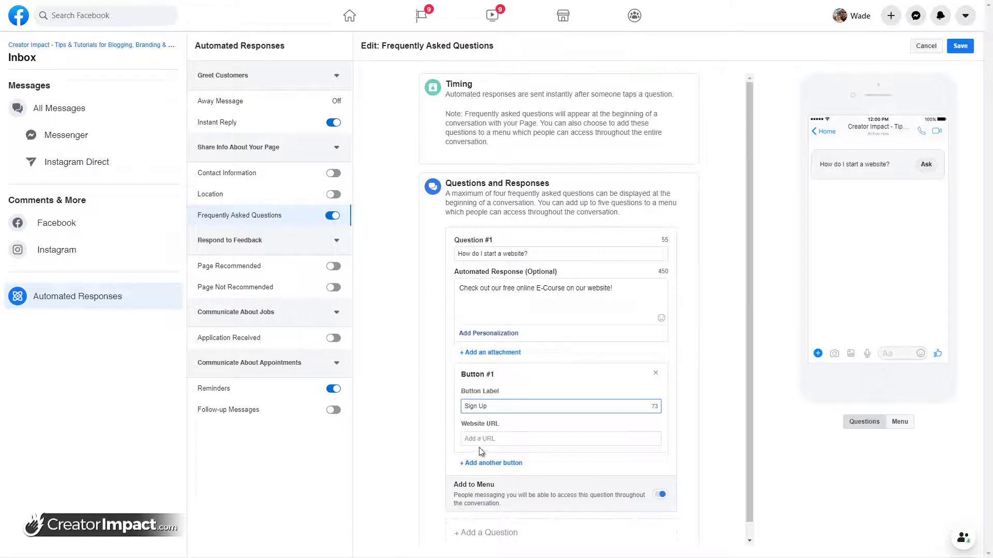
{"action": "left_click", "coordinate": [507, 438]}
{"action": "type", "text": "https://w"}
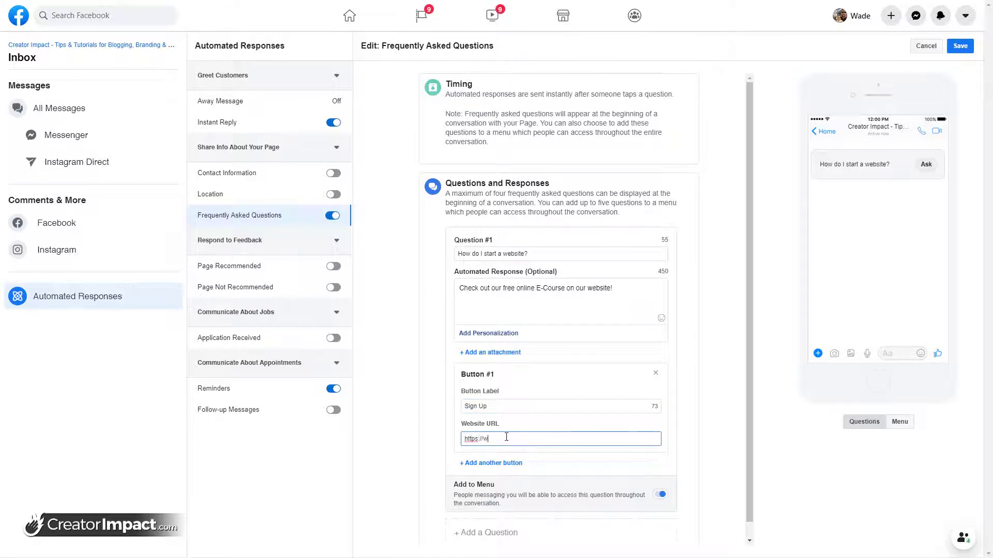
{"action": "type", "text": "ww.creatorimpact.com/start-here"}
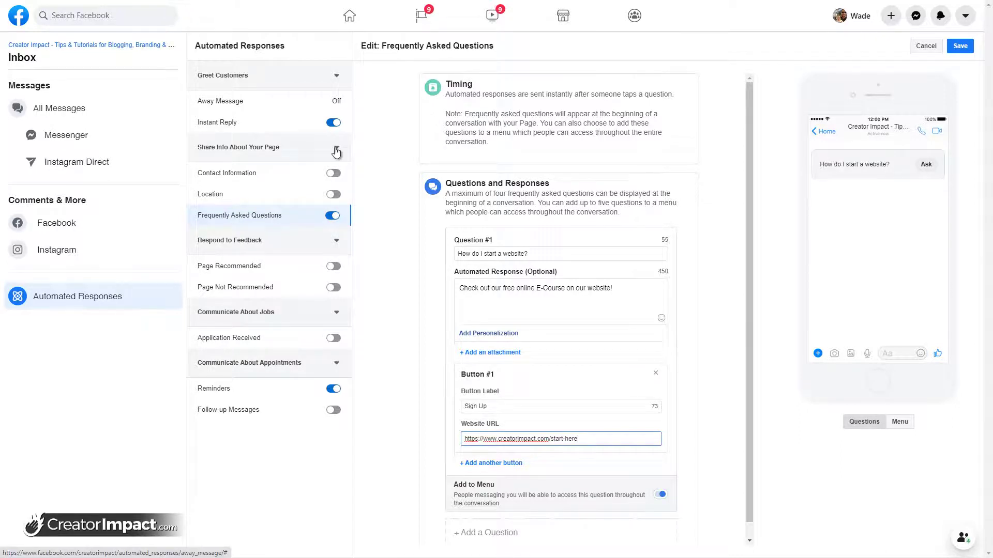
Open the Page Not Recommended message editor and erase its default text, keeping the flower image
{"action": "left_click", "coordinate": [240, 266]}
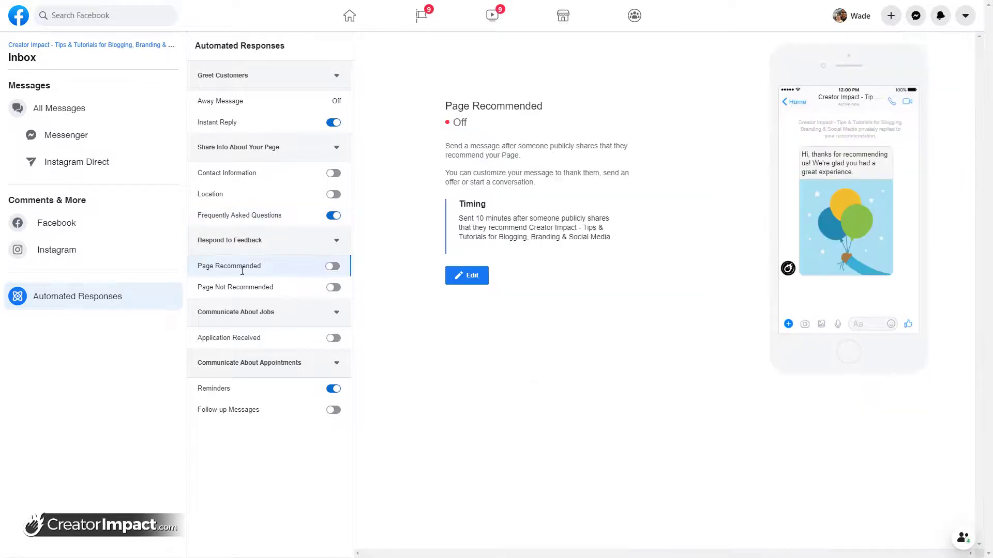
{"action": "left_click", "coordinate": [471, 276]}
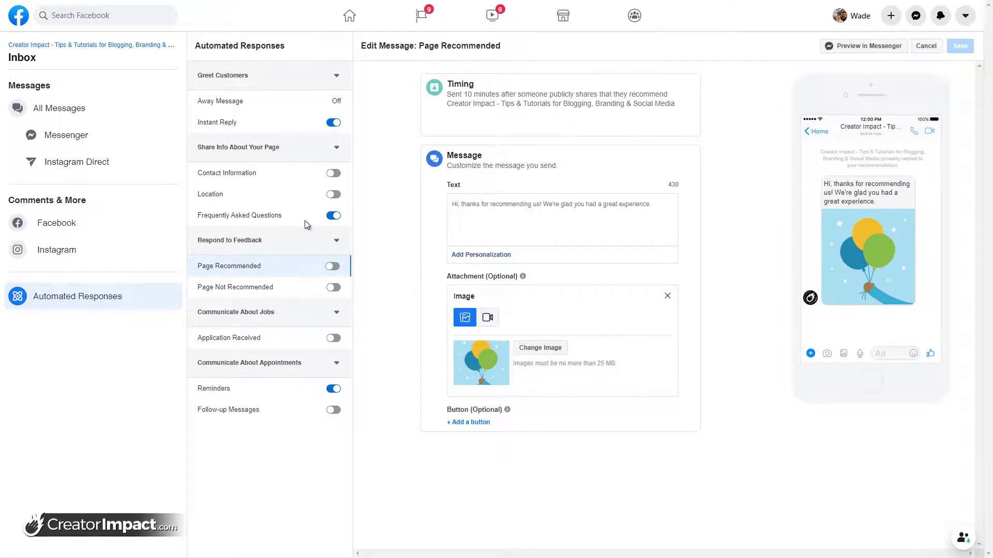
{"action": "left_click", "coordinate": [274, 286]}
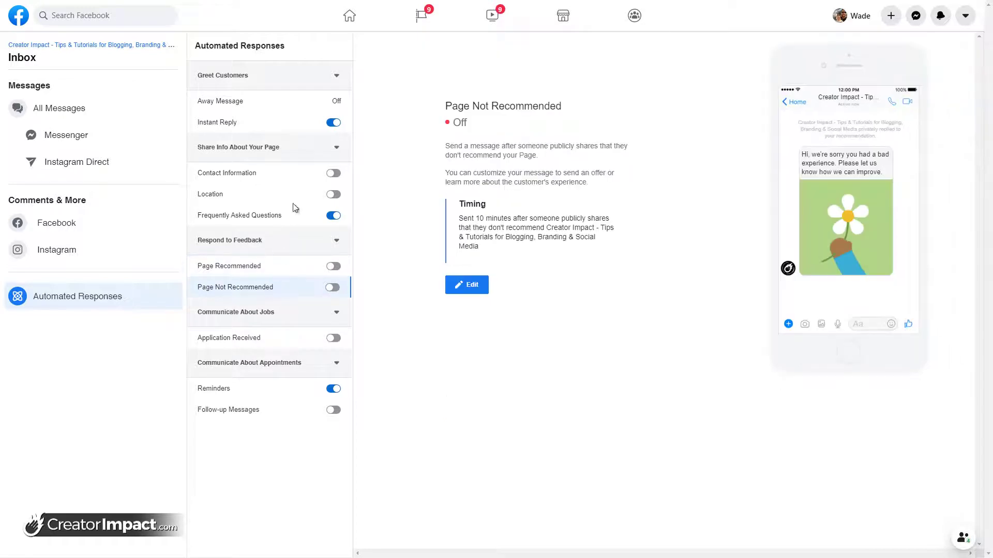
{"action": "left_click", "coordinate": [469, 285]}
{"action": "left_click_drag", "start_coordinate": [514, 222], "coordinate": [417, 200]}
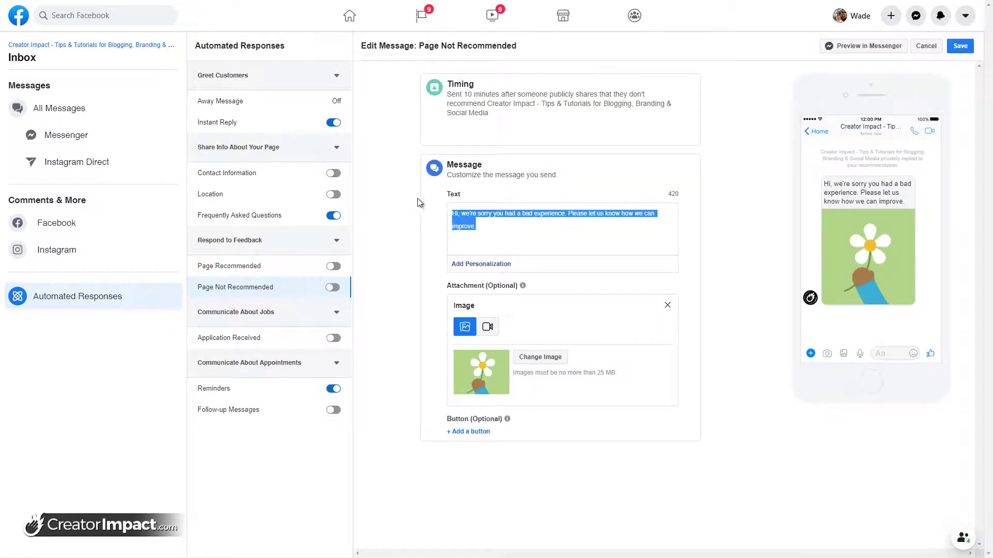
{"action": "type", "text": "What the "}
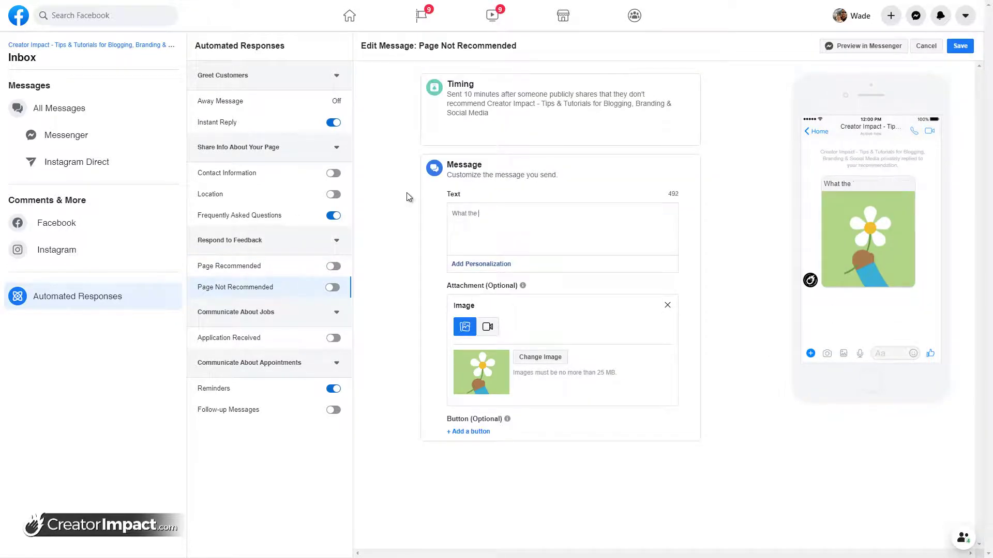
{"action": "type", "text": "hellis yorup"}
{"action": "key", "text": "BackSpace"}
{"action": "key", "text": "BackSpace"}
{"action": "key", "text": "BackSpace"}
{"action": "key", "text": "BackSpace"}
{"action": "key", "text": "BackSpace"}
{"action": "key", "text": "BackSpace"}
{"action": "key", "text": "BackSpace"}
{"action": "key", "text": "BackSpace"}
{"action": "key", "text": "BackSpace"}
{"action": "key", "text": "BackSpace"}
{"action": "key", "text": "BackSpace"}
{"action": "key", "text": "BackSpace"}
{"action": "key", "text": "BackSpace"}
{"action": "key", "text": "BackSpace"}
{"action": "key", "text": "BackSpace"}
{"action": "key", "text": "BackSpace"}
{"action": "key", "text": "BackSpace"}
{"action": "key", "text": "BackSpace"}
{"action": "key", "text": "BackSpace"}
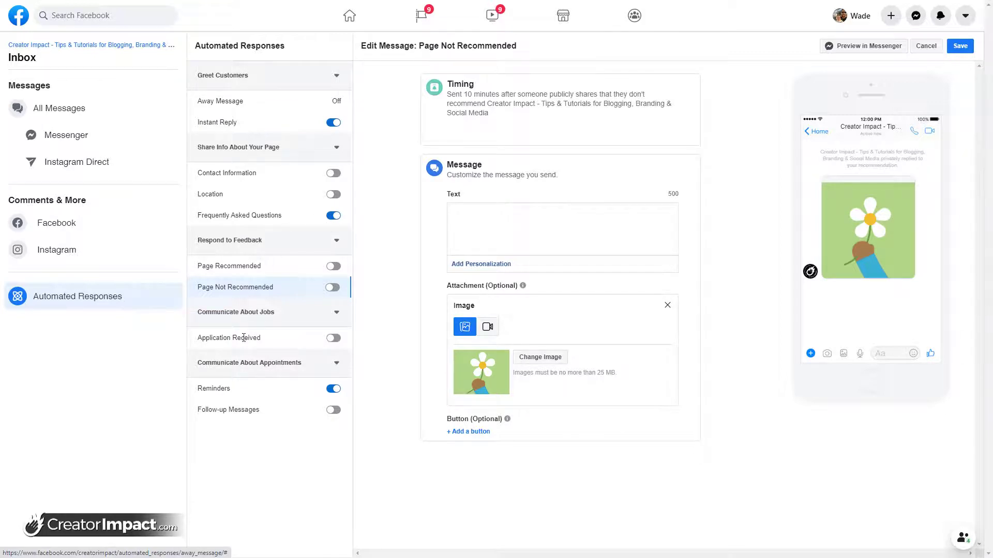
Edit the Application Received message and delete the period at the end of its text
{"action": "left_click", "coordinate": [217, 338]}
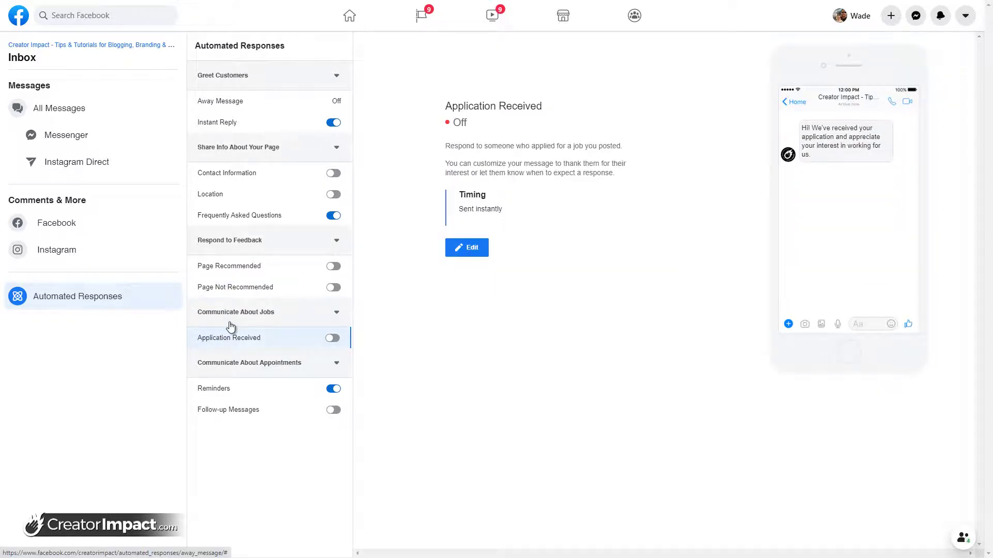
{"action": "left_click", "coordinate": [461, 251]}
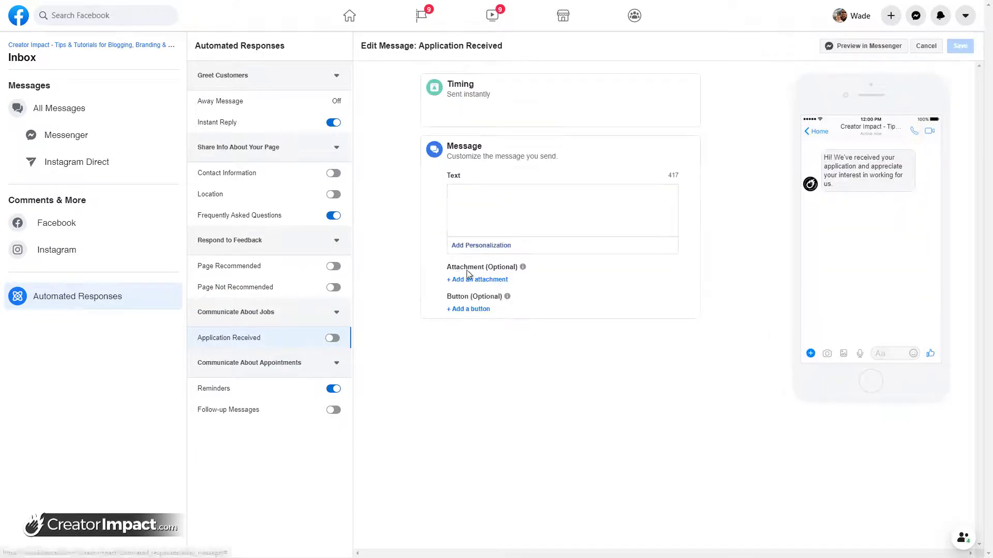
{"action": "left_click", "coordinate": [479, 208]}
{"action": "key", "text": "BackSpace"}
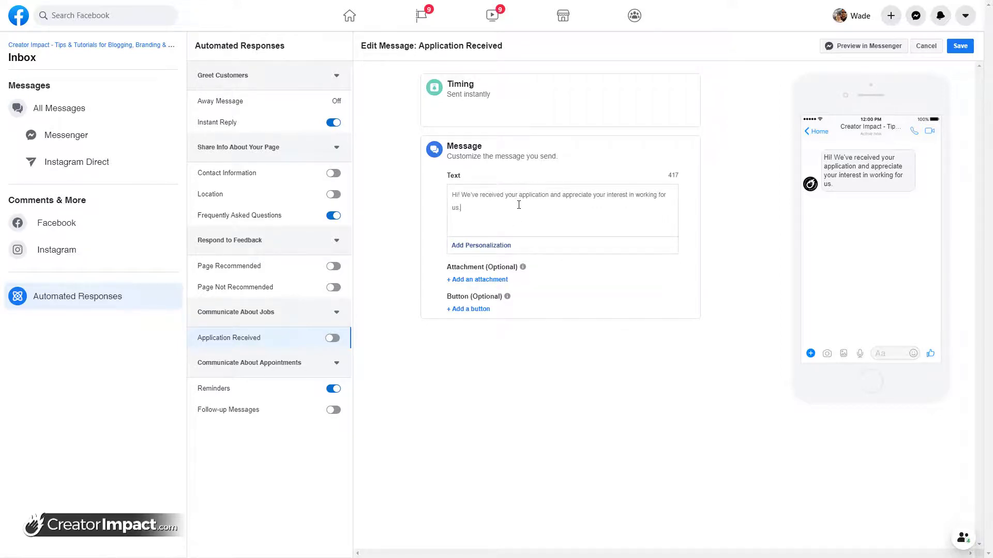
Review the Reminders description, including its (SMS) note, then bring up the Follow-up Messages response
{"action": "left_click", "coordinate": [263, 390]}
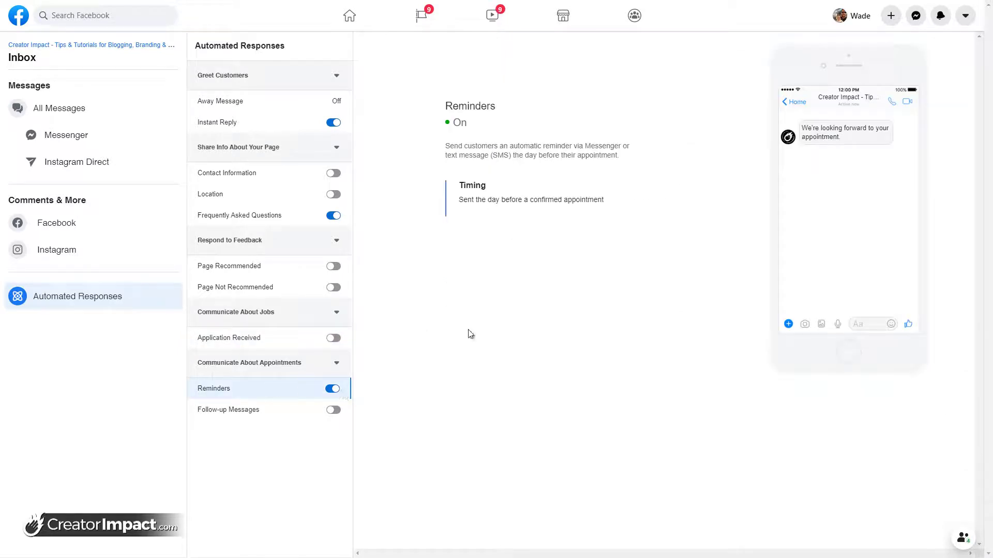
{"action": "left_click_drag", "start_coordinate": [463, 146], "coordinate": [561, 155]}
{"action": "left_click", "coordinate": [593, 181]}
{"action": "left_click_drag", "start_coordinate": [489, 158], "coordinate": [511, 157]}
{"action": "left_click", "coordinate": [557, 231]}
{"action": "left_click", "coordinate": [259, 416]}
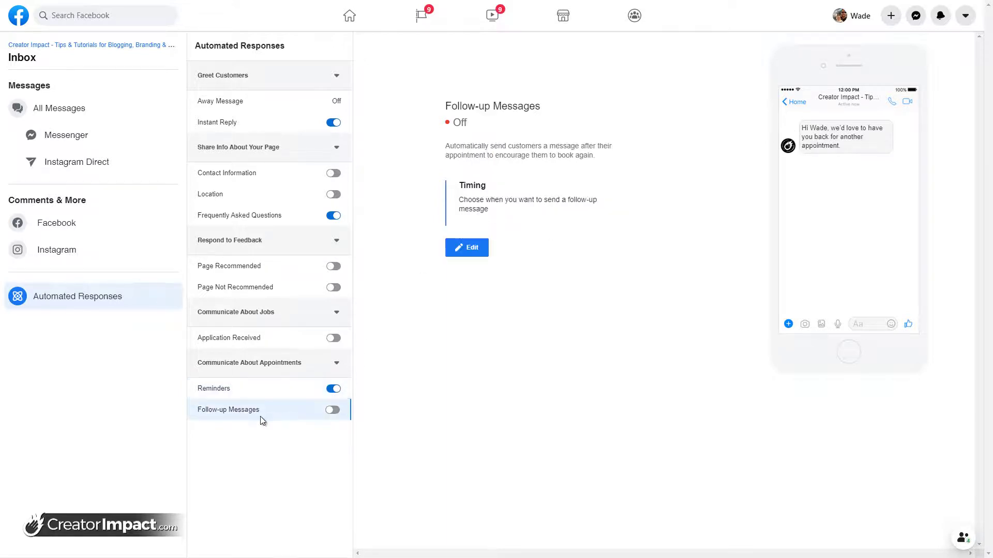
Replace the follow-up text after the first-name placeholder with 'how is the website going? Are youhaving any issues with it that I can help with?'
{"action": "left_click", "coordinate": [479, 254]}
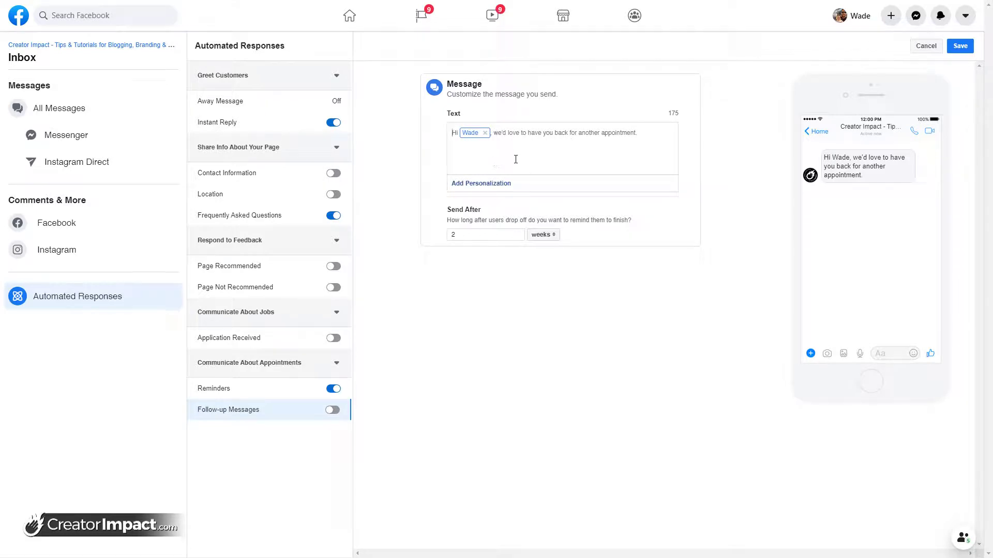
{"action": "left_click_drag", "start_coordinate": [669, 143], "coordinate": [505, 125]}
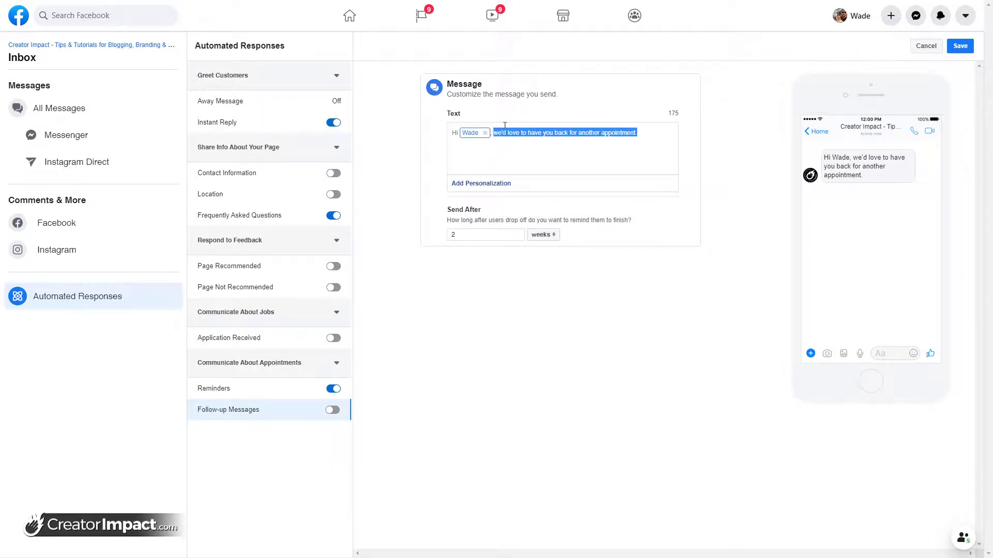
{"action": "type", "text": "how is the website go"}
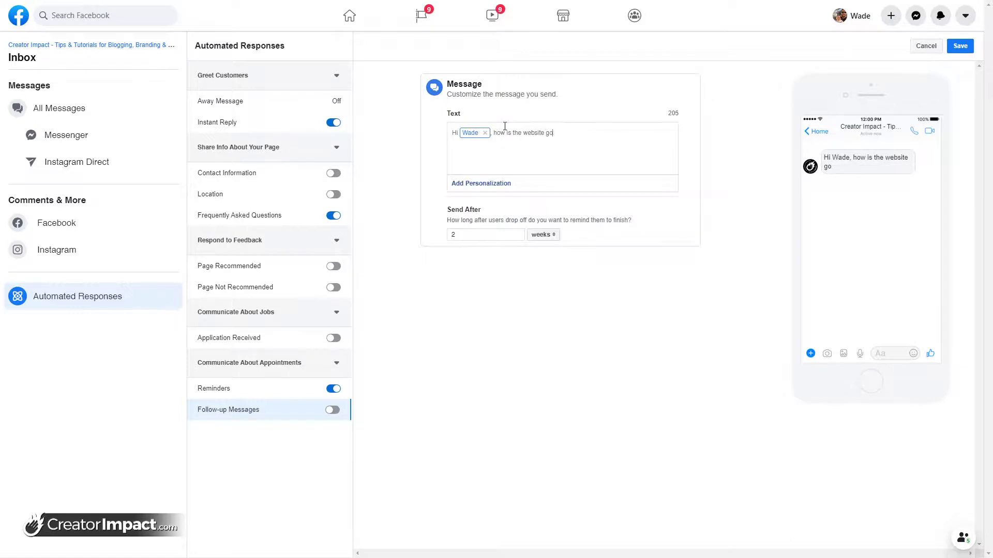
{"action": "type", "text": "ing? Are youhaving any issues"}
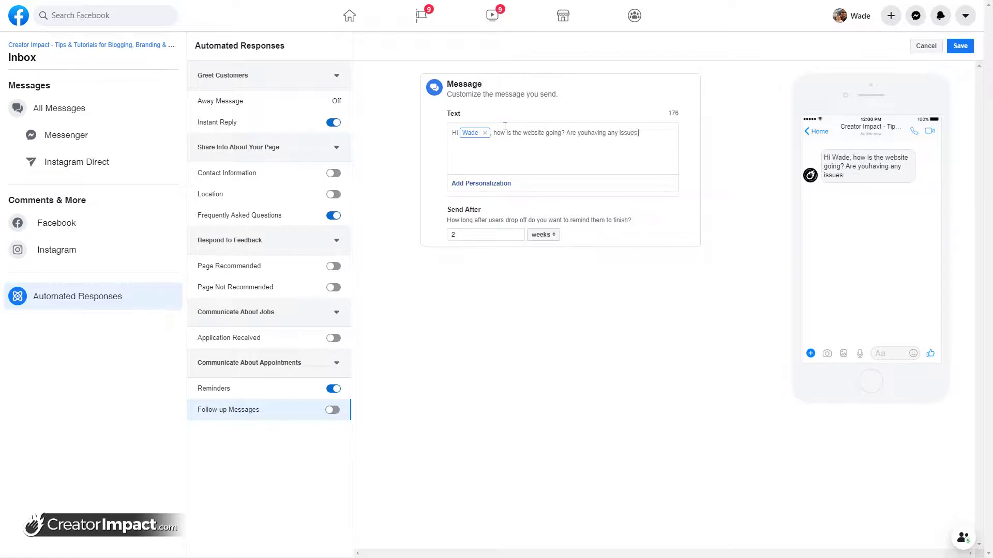
{"action": "type", "text": " with it that I can help with?"}
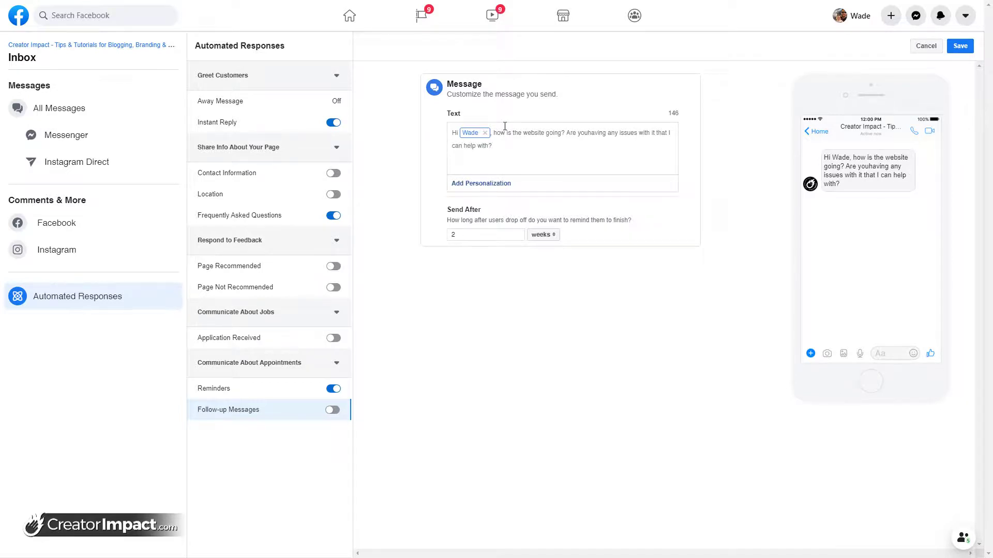
{"action": "left_click", "coordinate": [487, 184]}
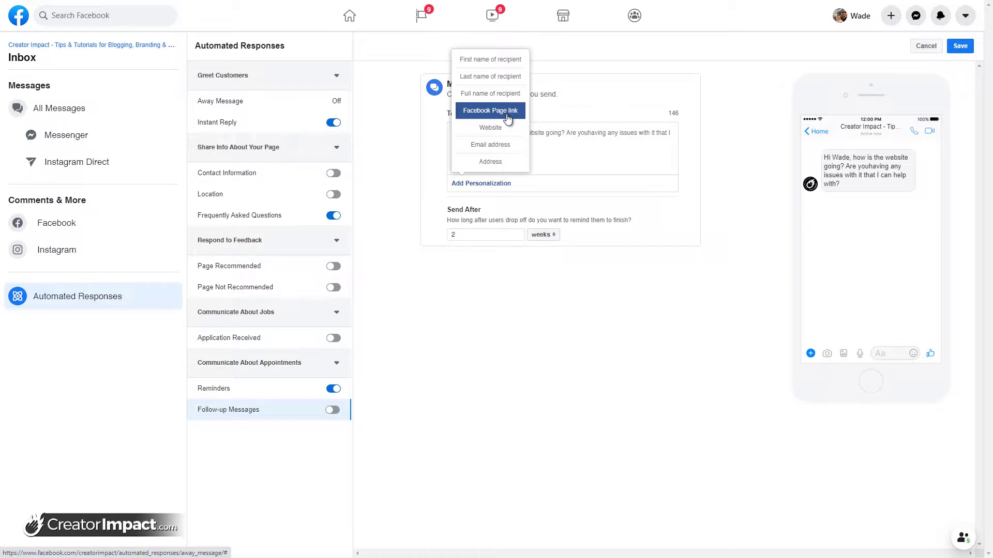
{"action": "left_click", "coordinate": [576, 150]}
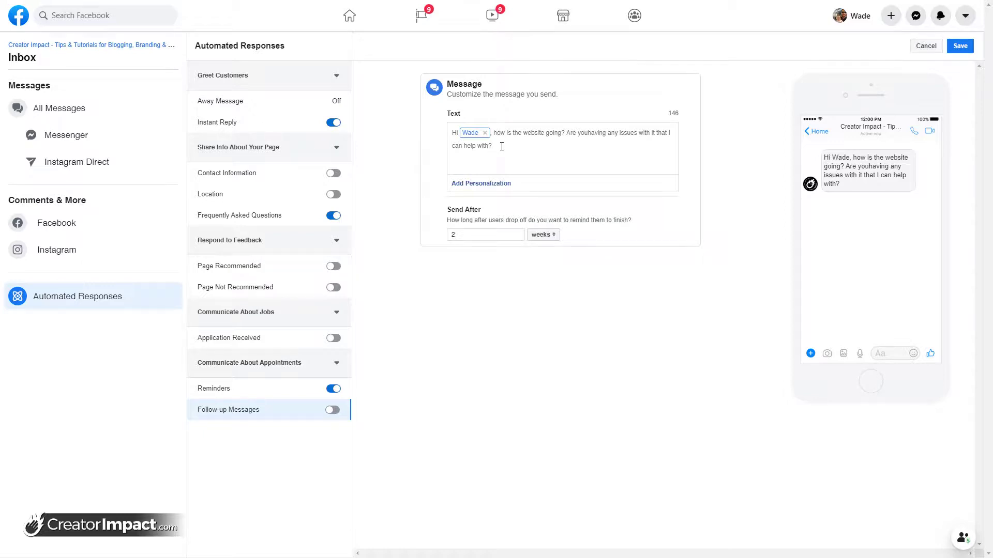
{"action": "left_click", "coordinate": [506, 183]}
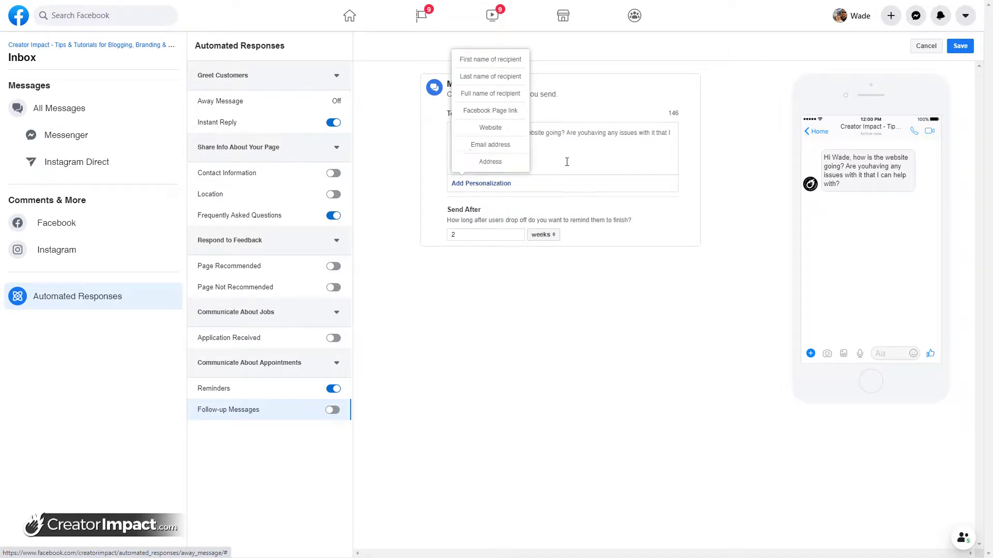
{"action": "left_click", "coordinate": [579, 144]}
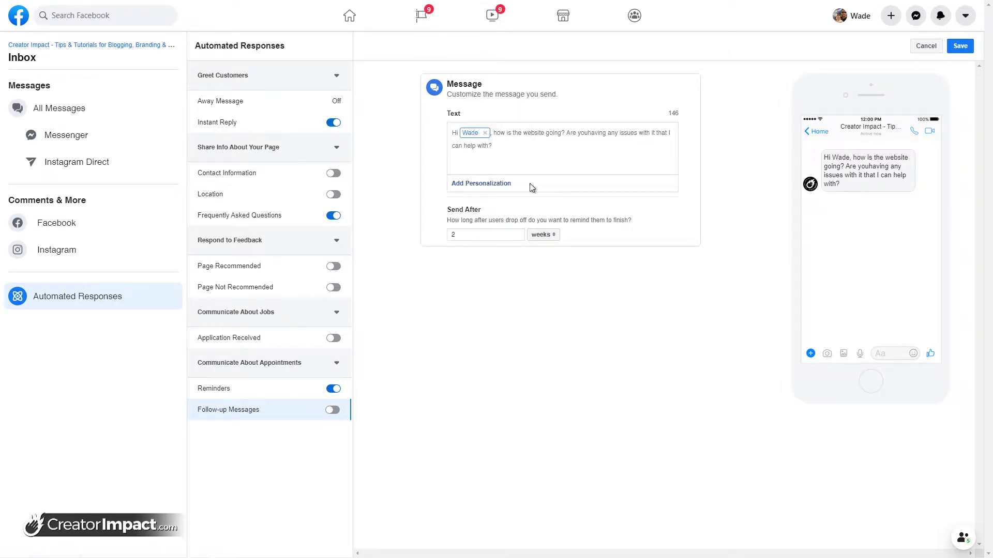